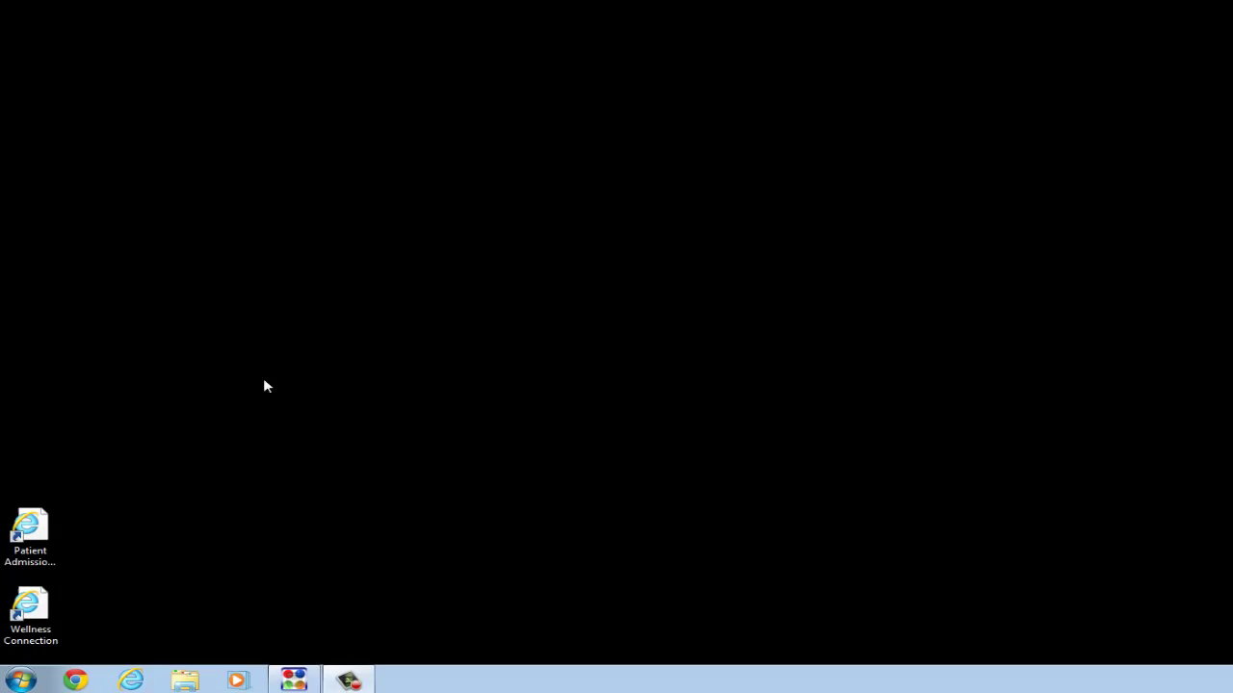
- Launch Patient Admission, confirm the Windows Security sign-in, and enlarge the browser window
{"action": "double_click", "coordinate": [50, 540]}
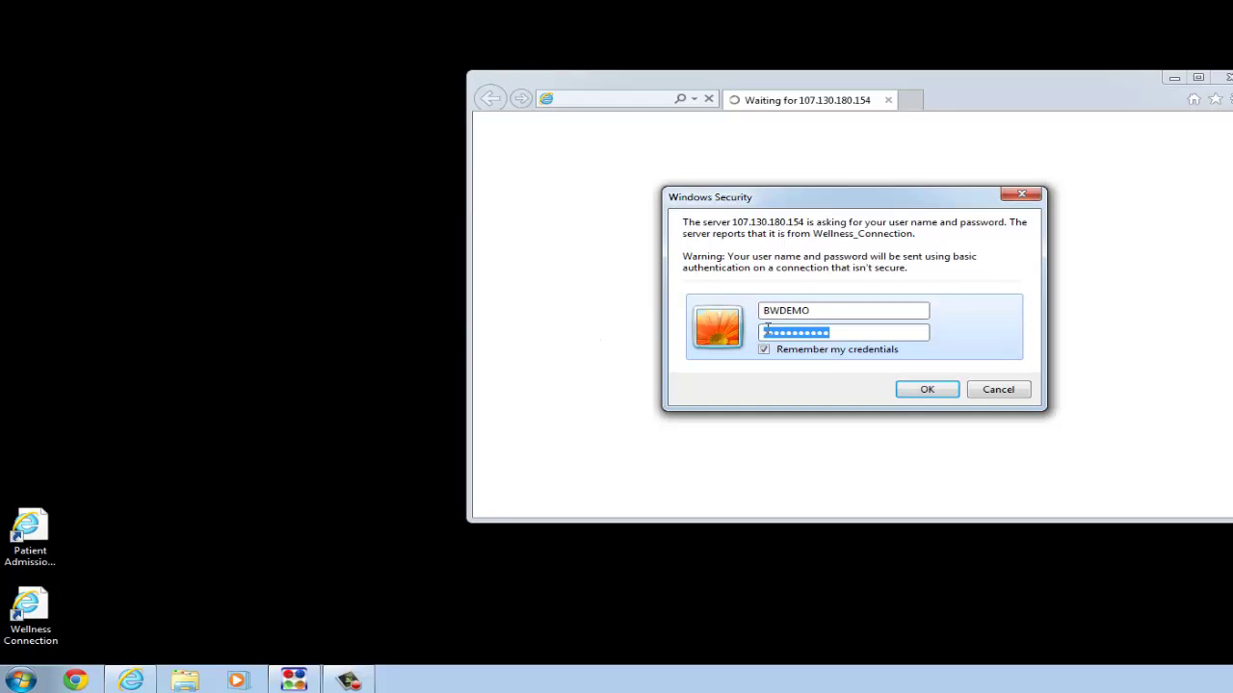
{"action": "left_click", "coordinate": [914, 390]}
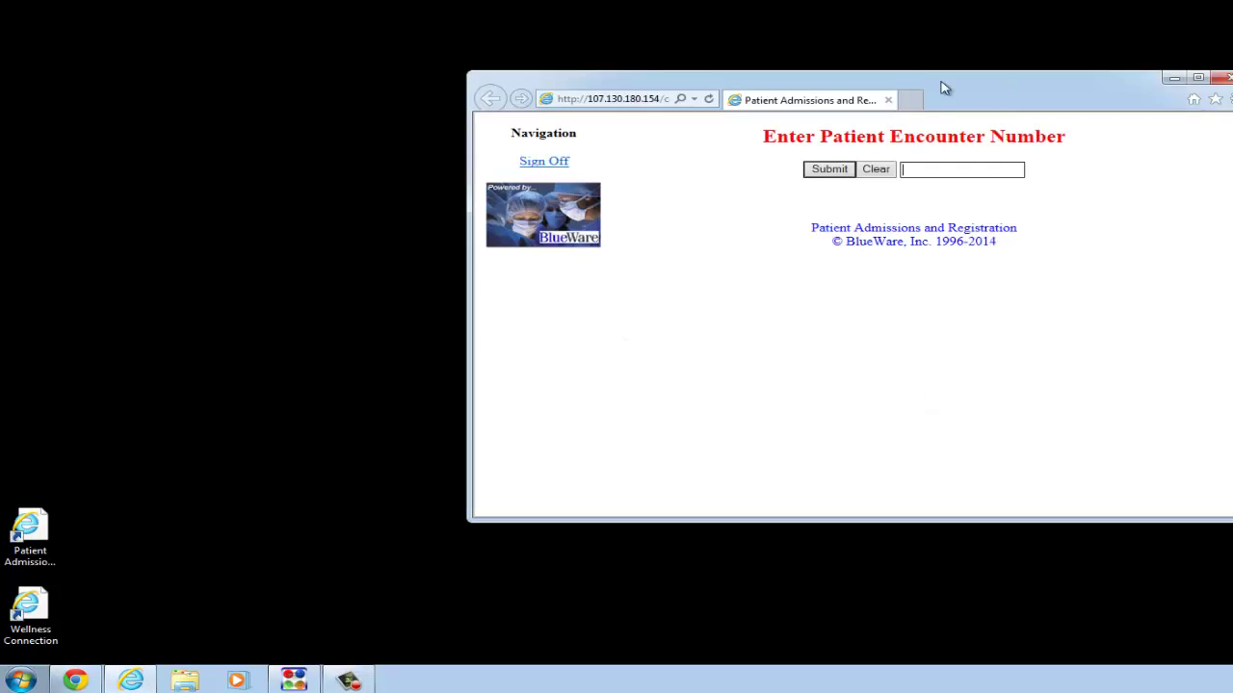
{"action": "left_click_drag", "start_coordinate": [989, 95], "coordinate": [539, 42]}
{"action": "left_click_drag", "start_coordinate": [778, 467], "coordinate": [1208, 636]}
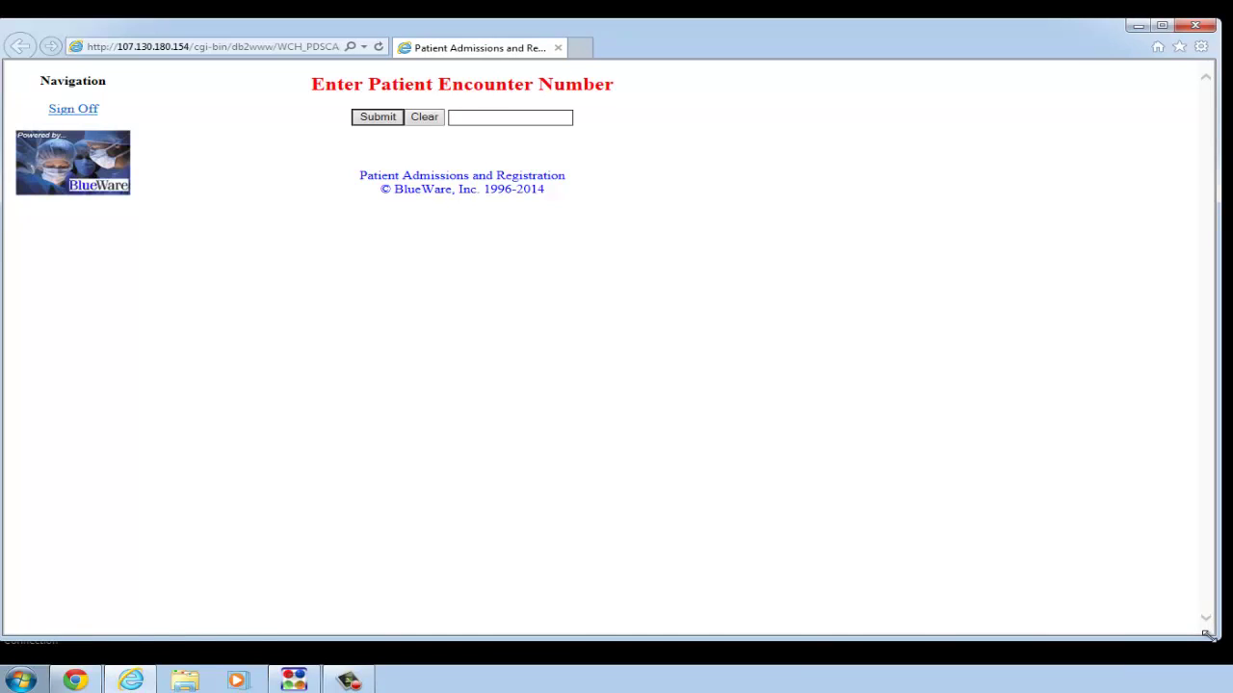
{"action": "key", "text": "shift+Tab"}
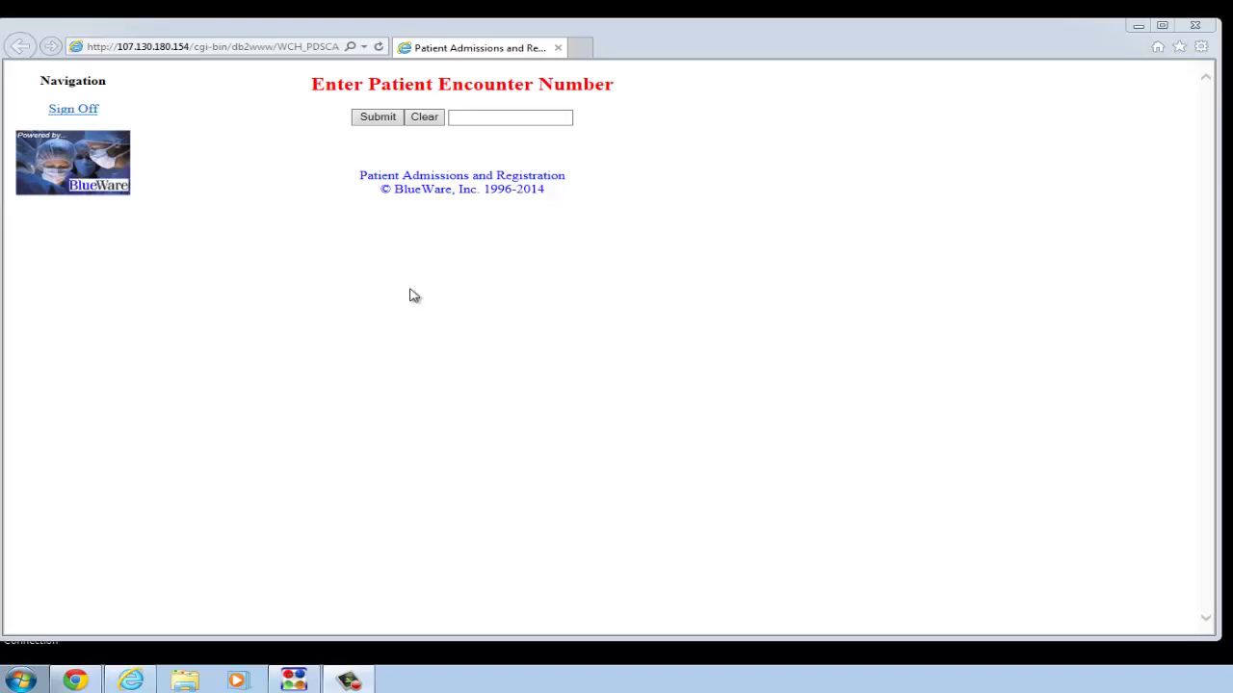
{"action": "left_click", "coordinate": [456, 117]}
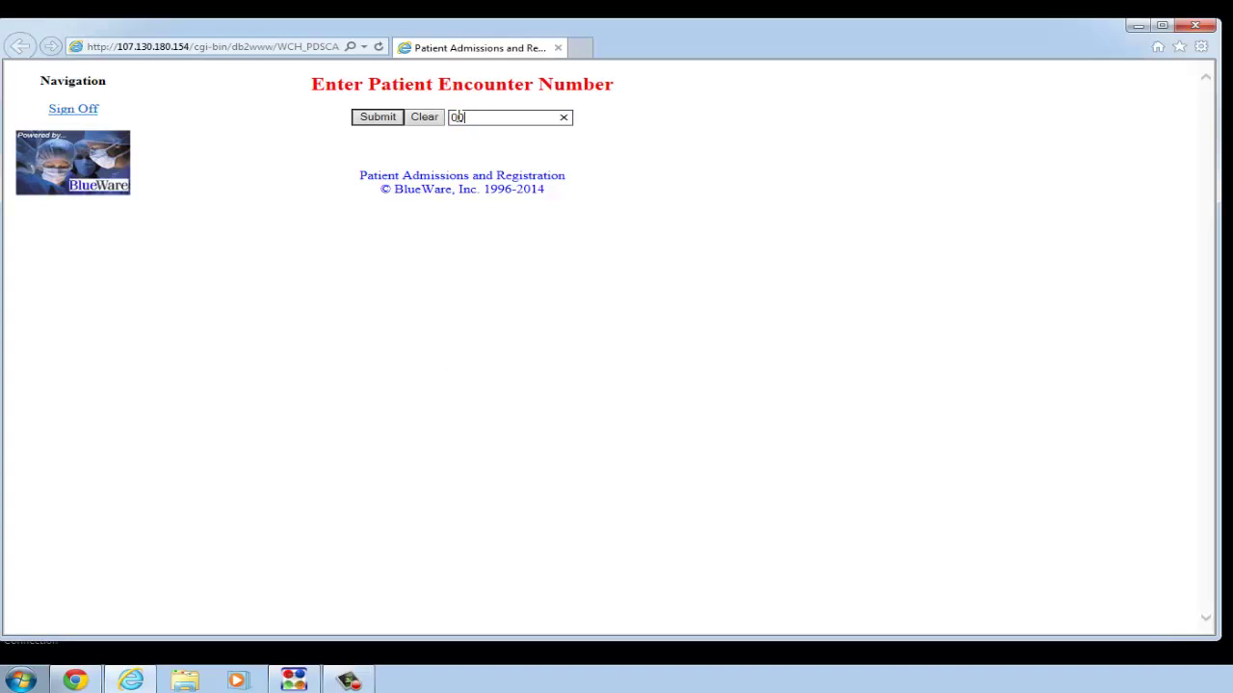
{"action": "type", "text": "4"}
{"action": "left_click", "coordinate": [378, 120]}
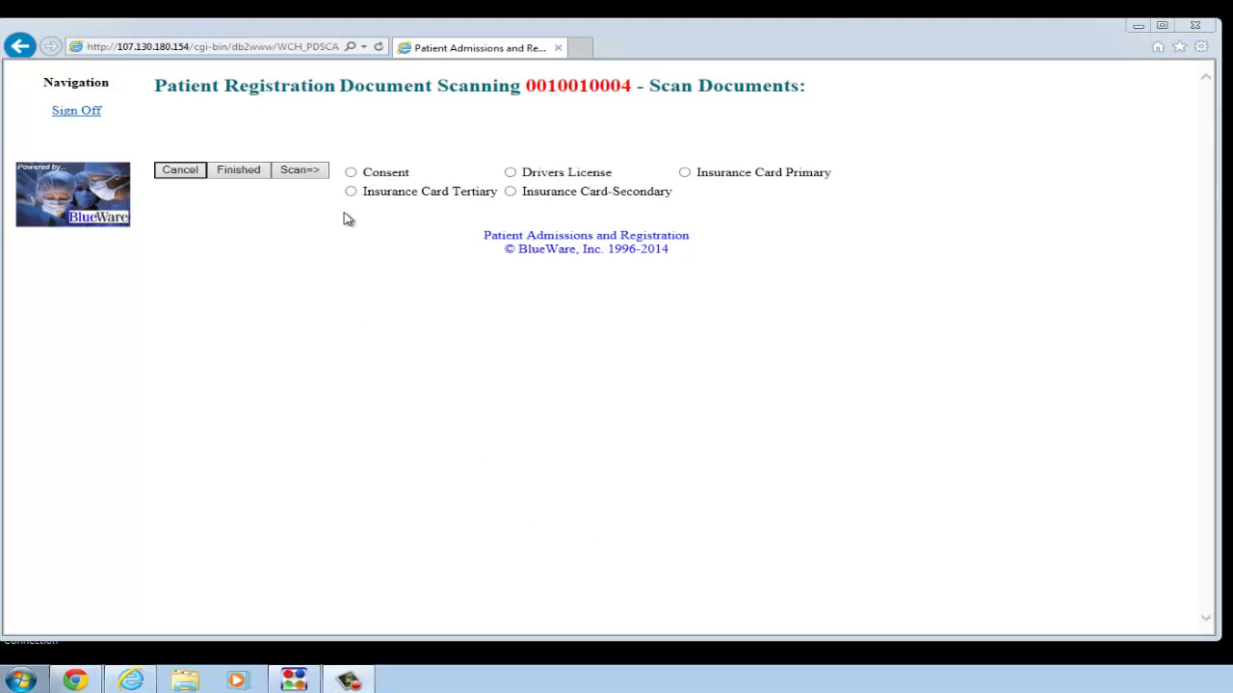
- Select Consent and scan the consent form through the TWAIN driver
{"action": "left_click", "coordinate": [351, 173]}
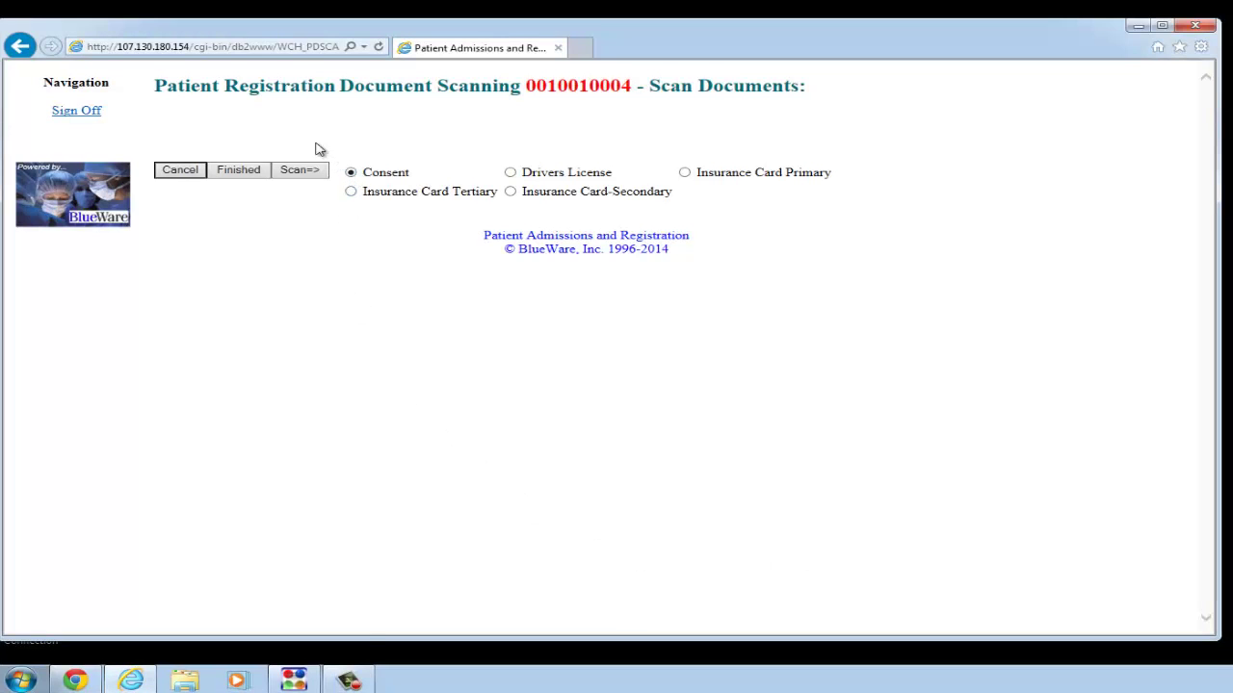
{"action": "left_click", "coordinate": [293, 174]}
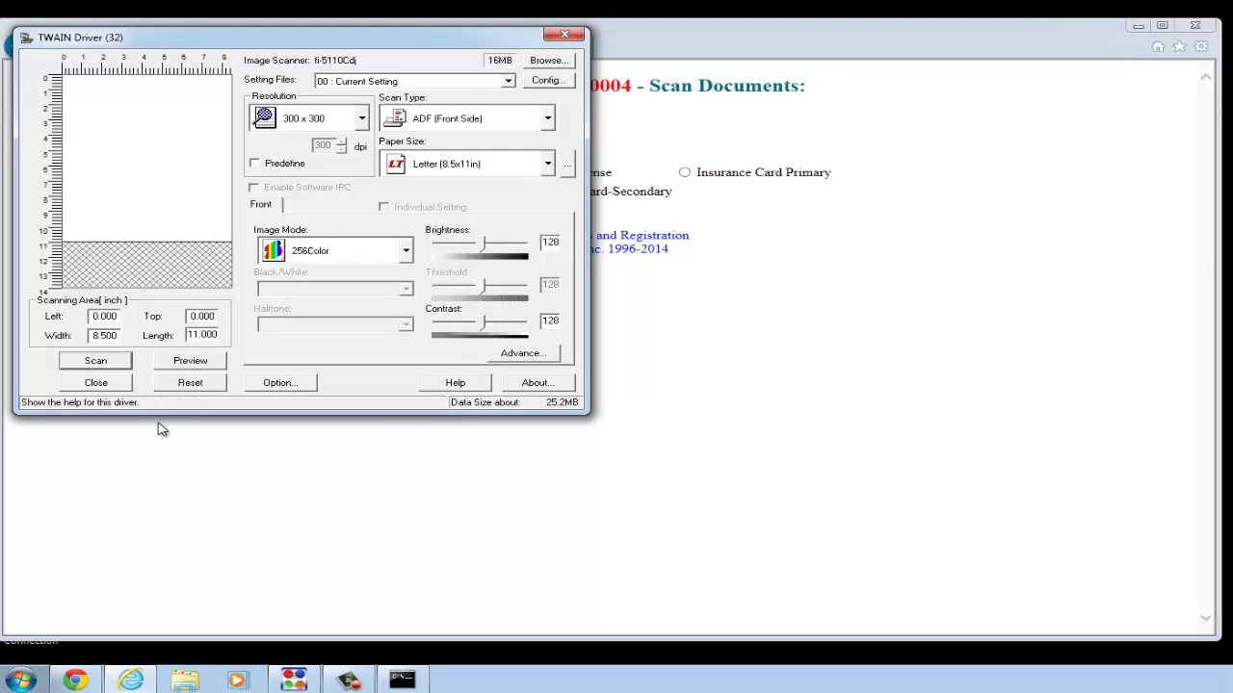
{"action": "left_click", "coordinate": [105, 365]}
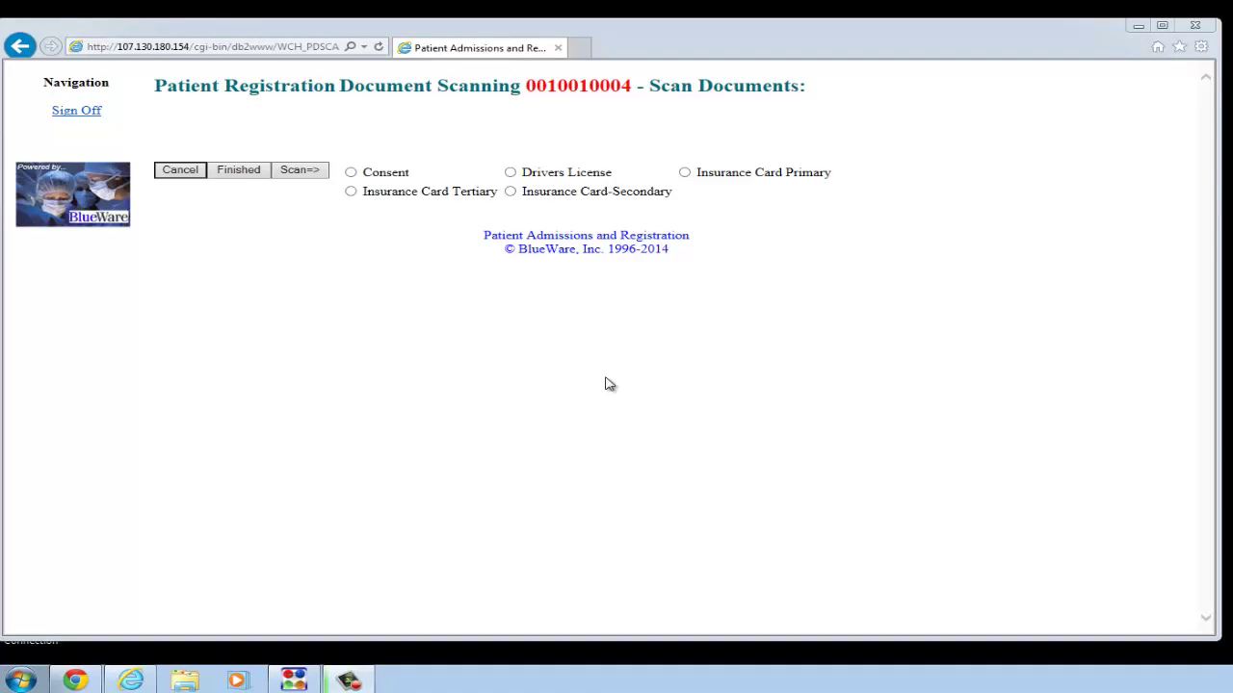
- Select Drivers License and scan the license through the TWAIN driver
{"action": "left_click", "coordinate": [512, 179]}
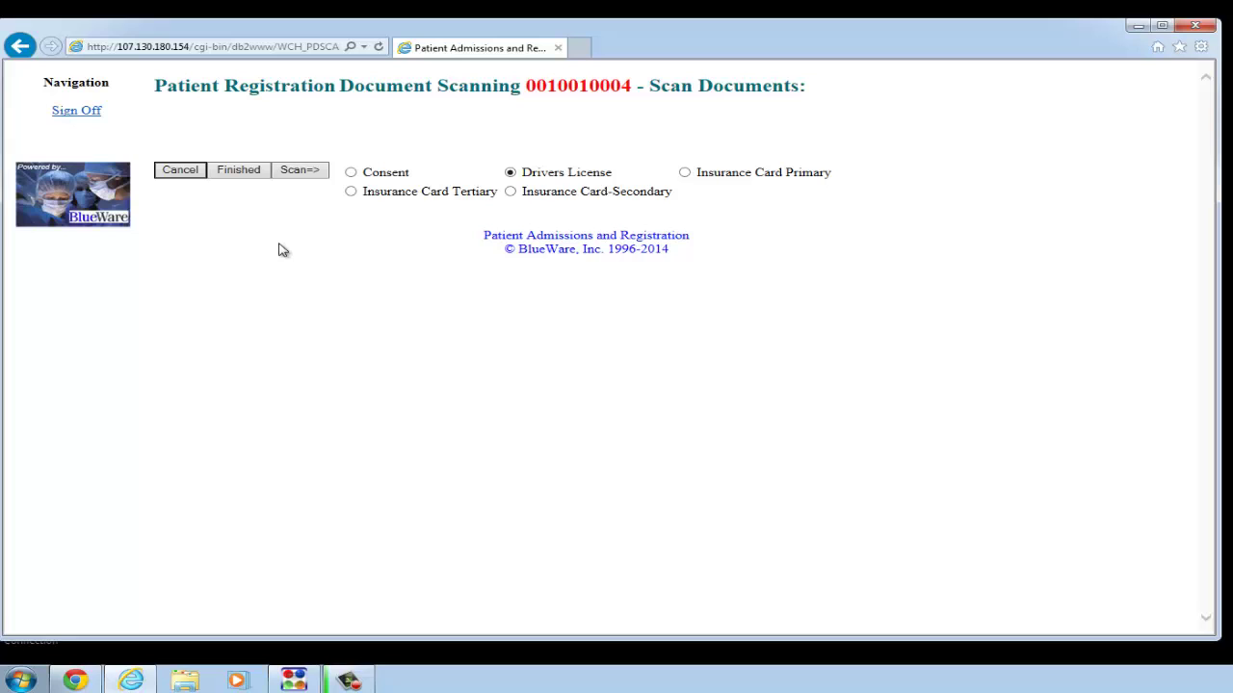
{"action": "left_click", "coordinate": [287, 173]}
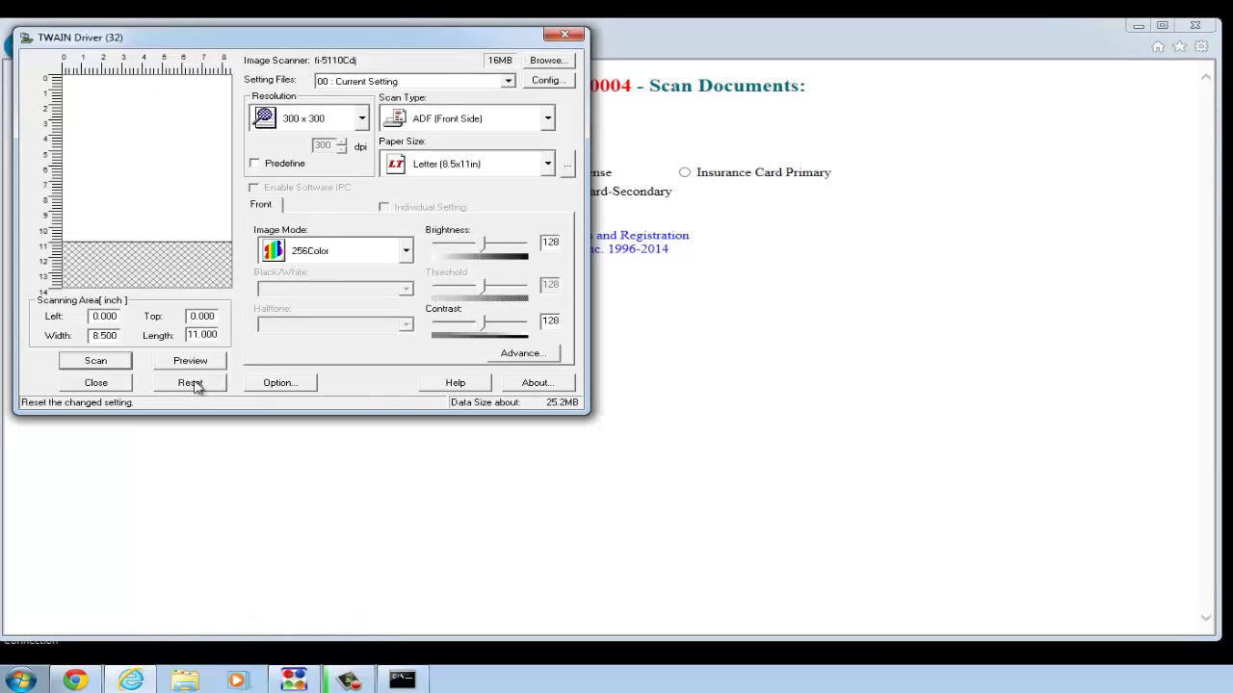
{"action": "left_click", "coordinate": [123, 367]}
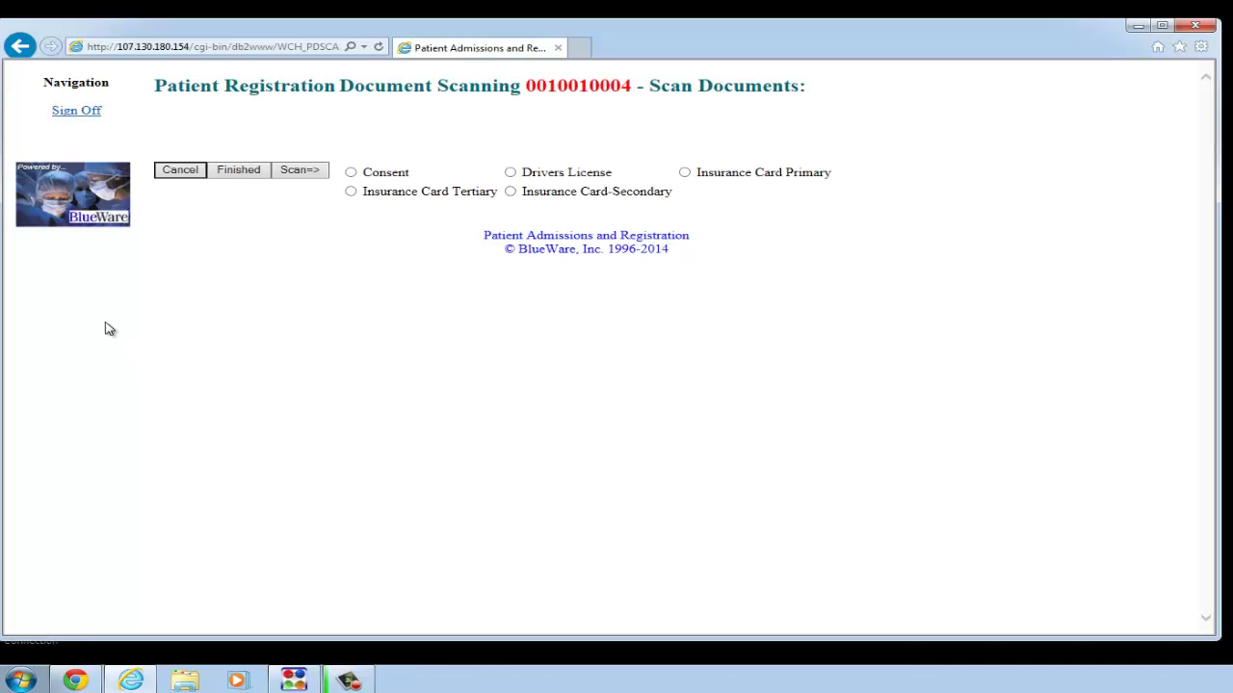
- On Document Review, rotate and invert the consent scan to inspect it, then check 0000000CST
{"action": "left_click", "coordinate": [241, 173]}
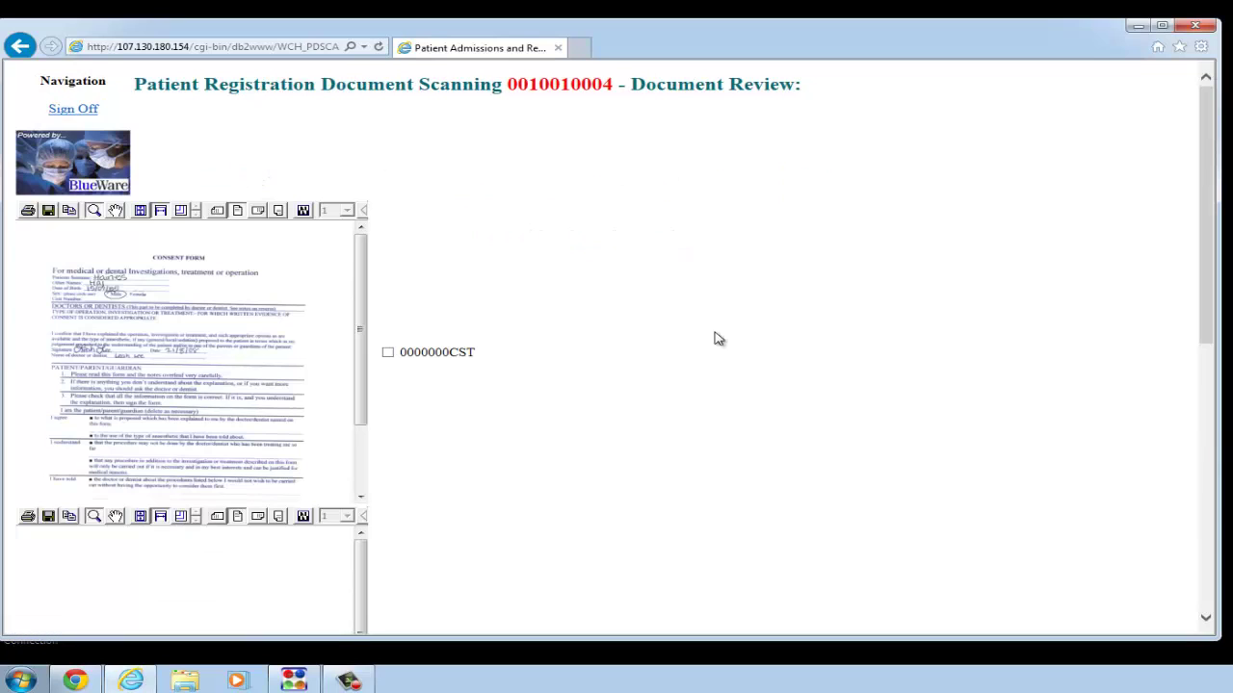
{"action": "mouse_move", "coordinate": [1202, 195]}
{"action": "left_mouse_down"}
{"action": "mouse_move", "coordinate": [1202, 413]}
{"action": "mouse_move", "coordinate": [1192, 187]}
{"action": "left_mouse_up"}
{"action": "mouse_move", "coordinate": [1203, 190]}
{"action": "left_mouse_down"}
{"action": "mouse_move", "coordinate": [1203, 413]}
{"action": "mouse_move", "coordinate": [1192, 188]}
{"action": "left_mouse_up"}
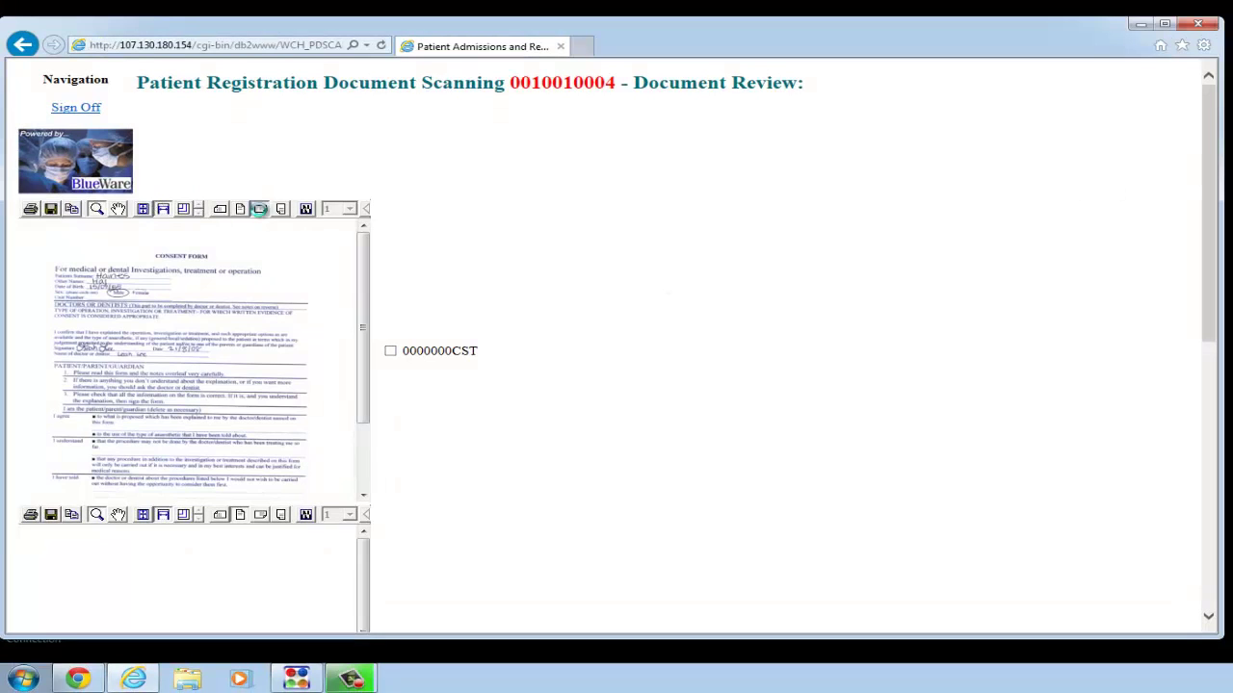
{"action": "left_click", "coordinate": [260, 209]}
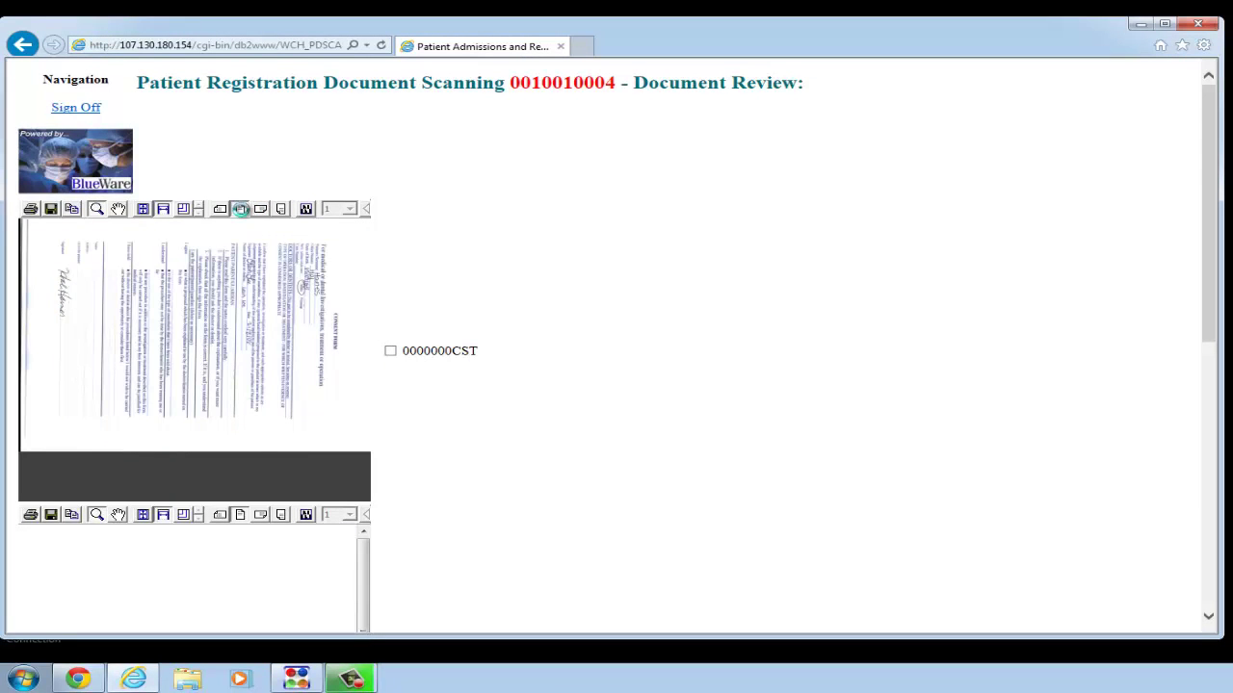
{"action": "left_click", "coordinate": [241, 209]}
{"action": "left_click", "coordinate": [306, 209]}
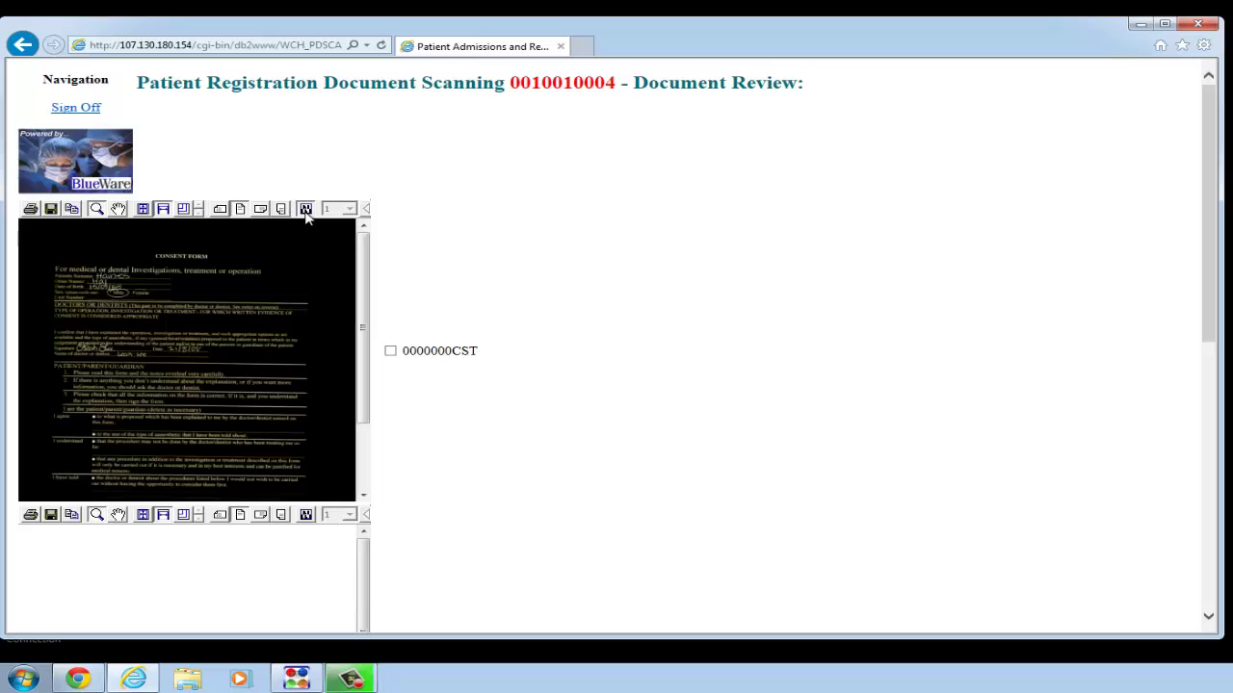
{"action": "left_click", "coordinate": [305, 210]}
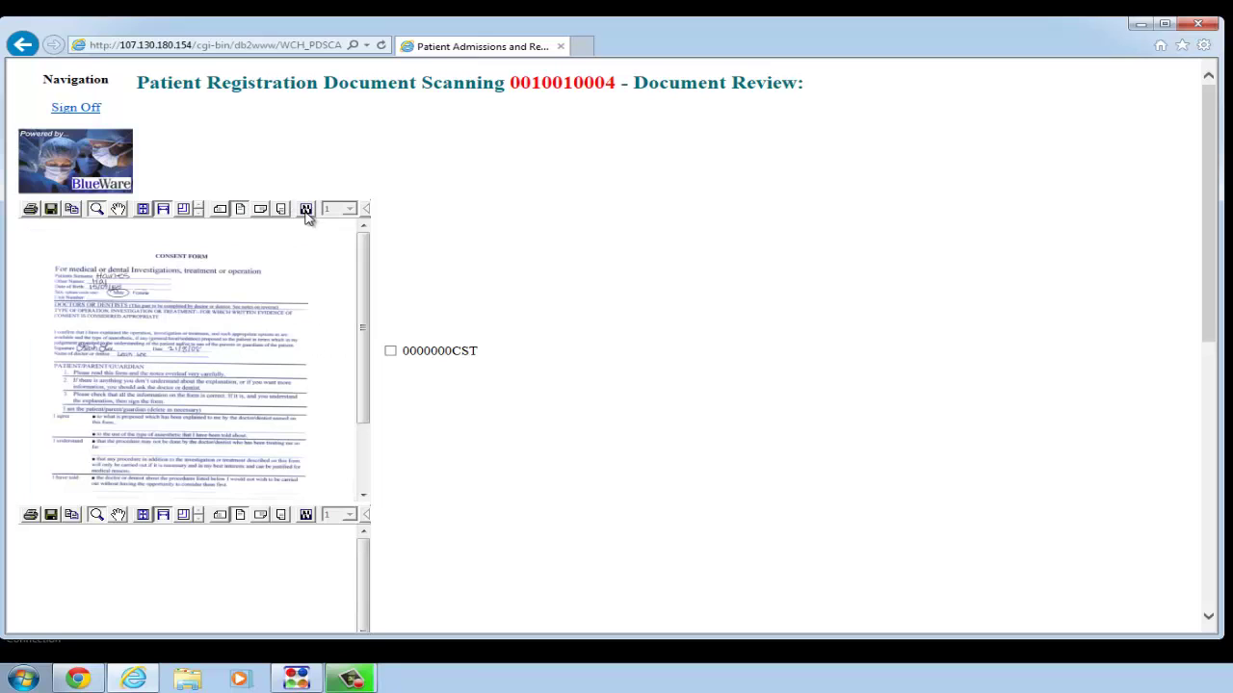
{"action": "left_click", "coordinate": [391, 353]}
{"action": "left_click_drag", "start_coordinate": [1205, 171], "coordinate": [1214, 361]}
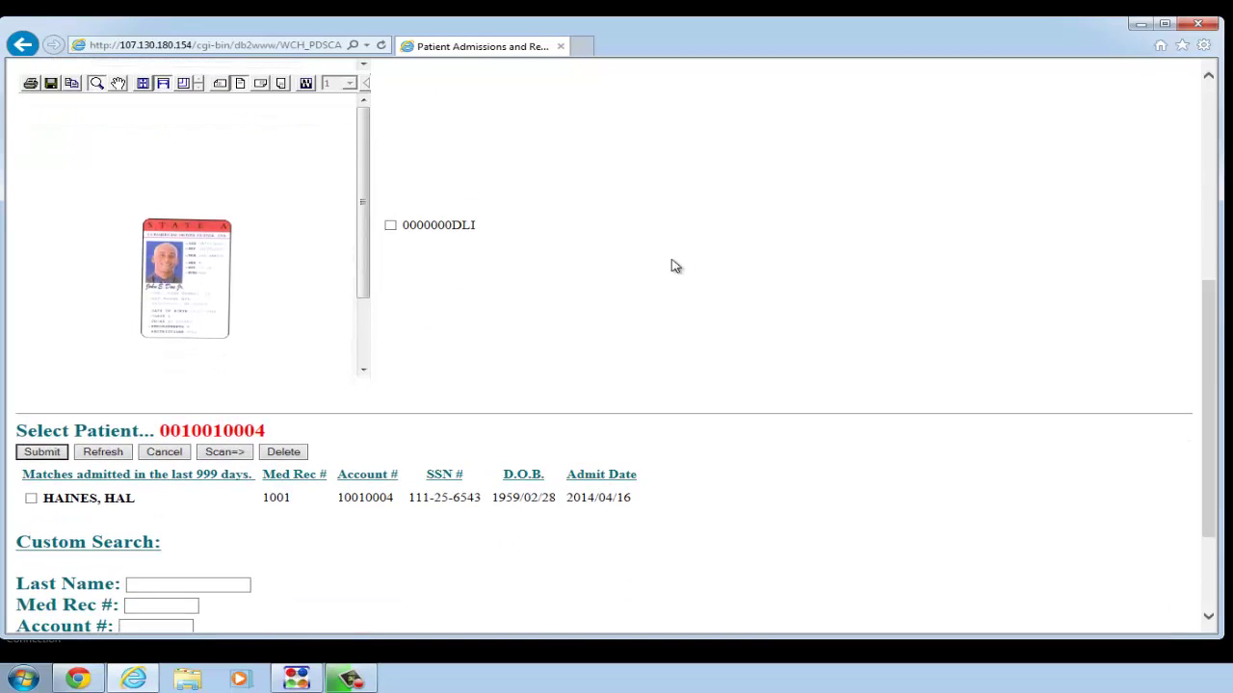
- Delete the marked document from the review list, confirming the deletion prompt
{"action": "left_click", "coordinate": [391, 226]}
{"action": "left_click", "coordinate": [392, 228]}
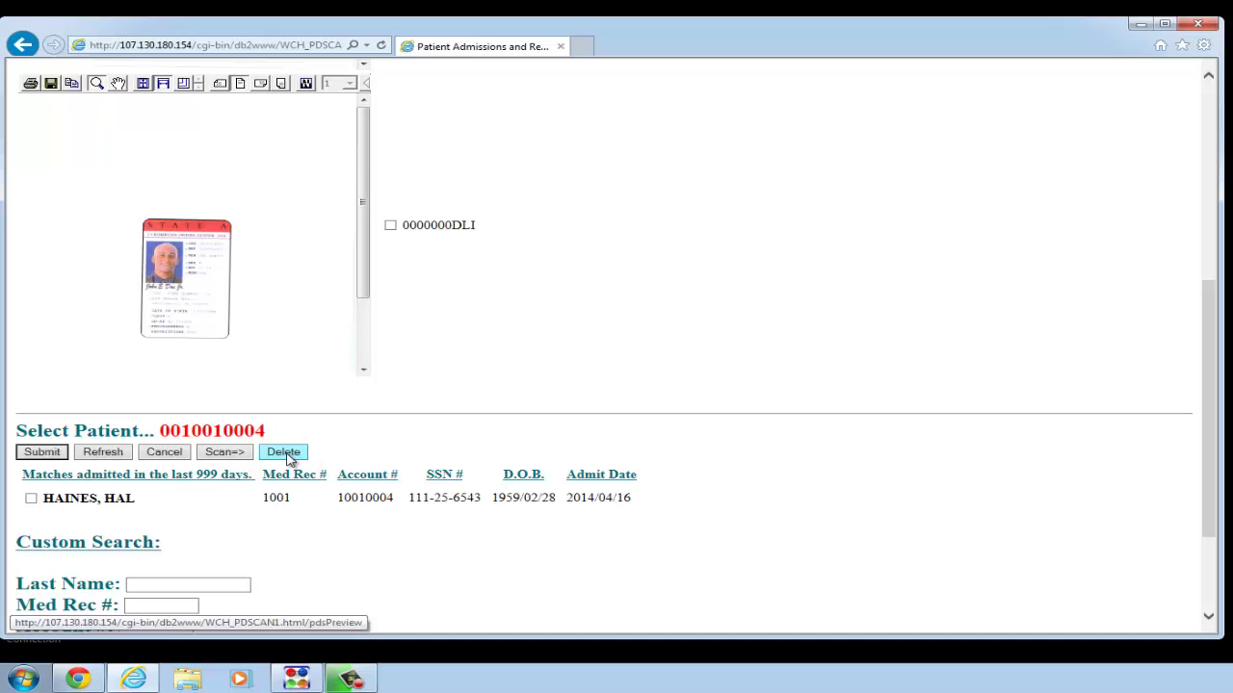
{"action": "left_click", "coordinate": [285, 454]}
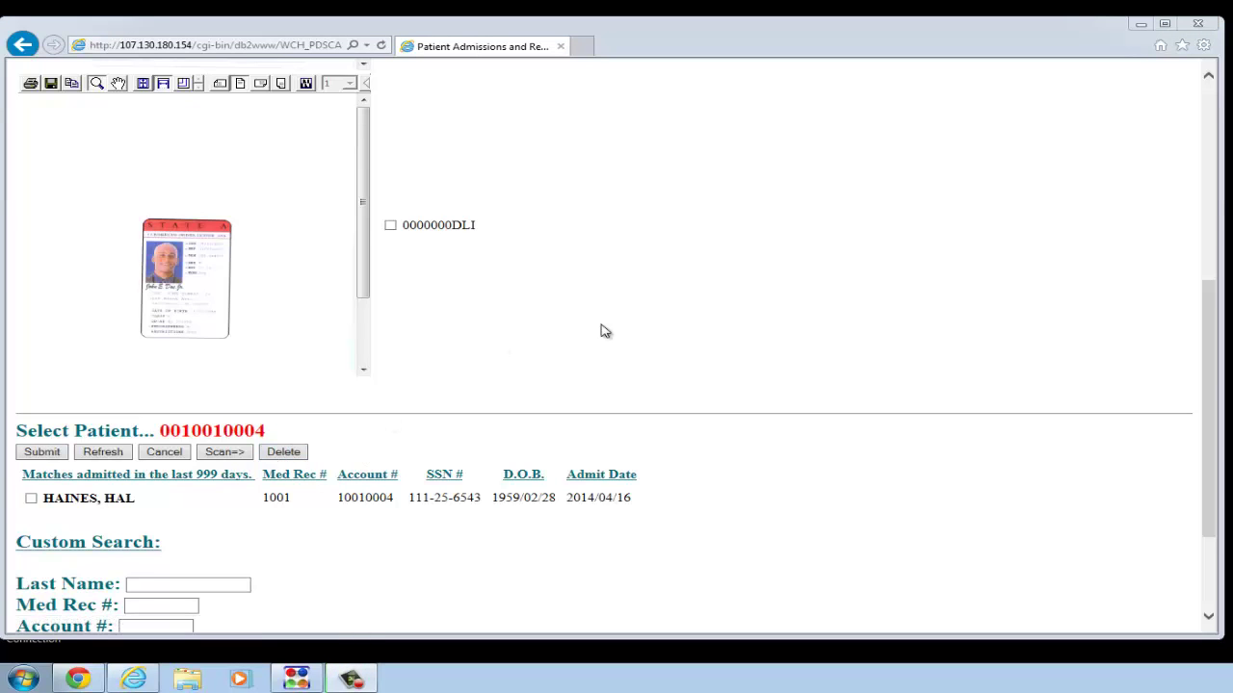
{"action": "key", "text": "Return"}
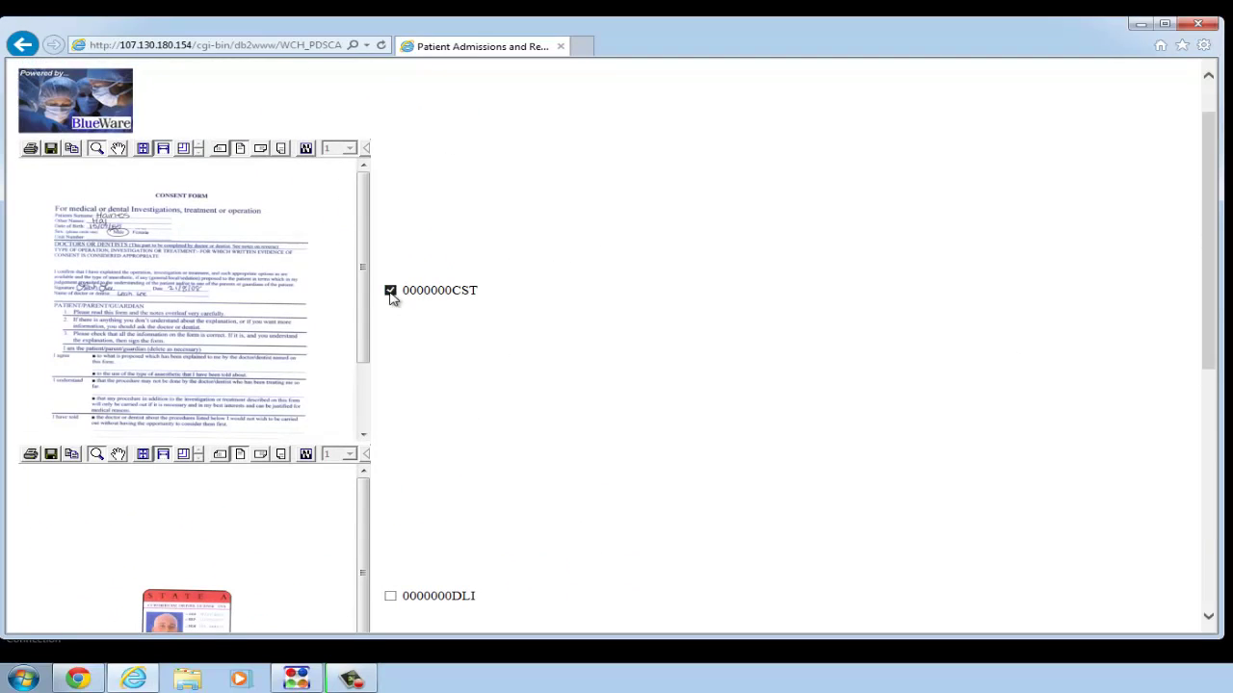
- Uncheck 0000000CST and return to scanning with Insurance Card Primary selected
{"action": "left_click", "coordinate": [390, 290]}
{"action": "scroll", "coordinate": [1213, 209], "scroll_direction": "down", "scroll_amount": 1}
{"action": "left_click_drag", "start_coordinate": [1213, 210], "coordinate": [1221, 341]}
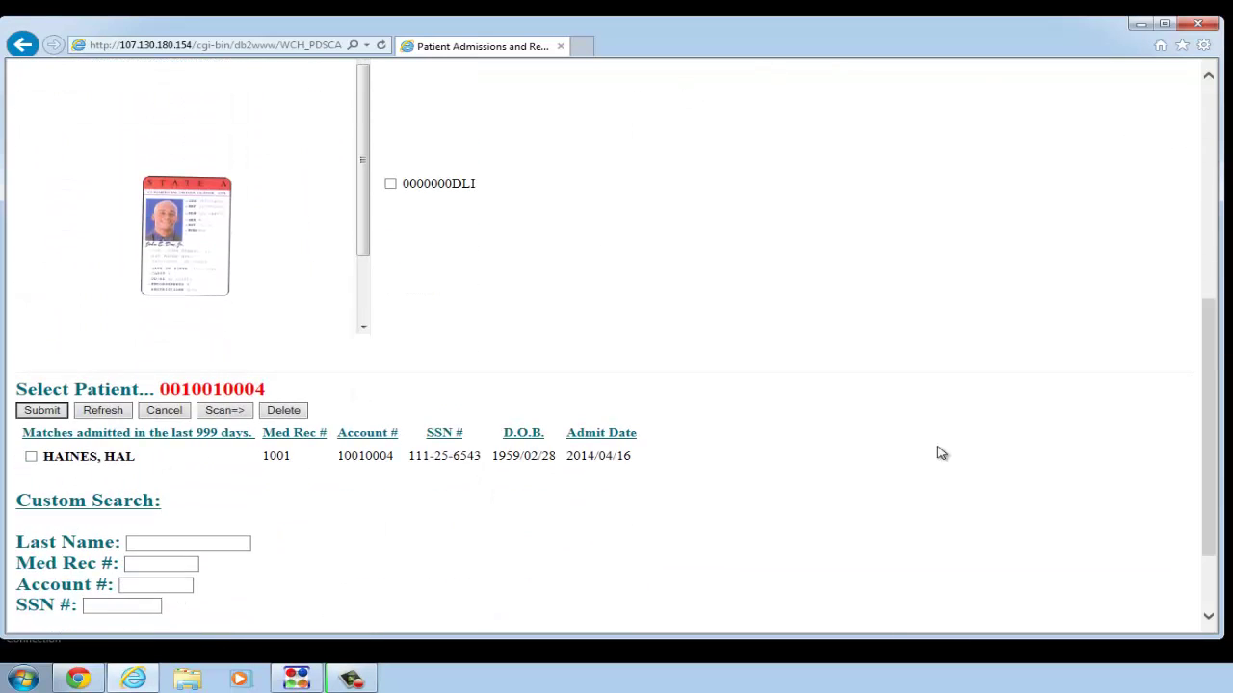
{"action": "left_click", "coordinate": [228, 414]}
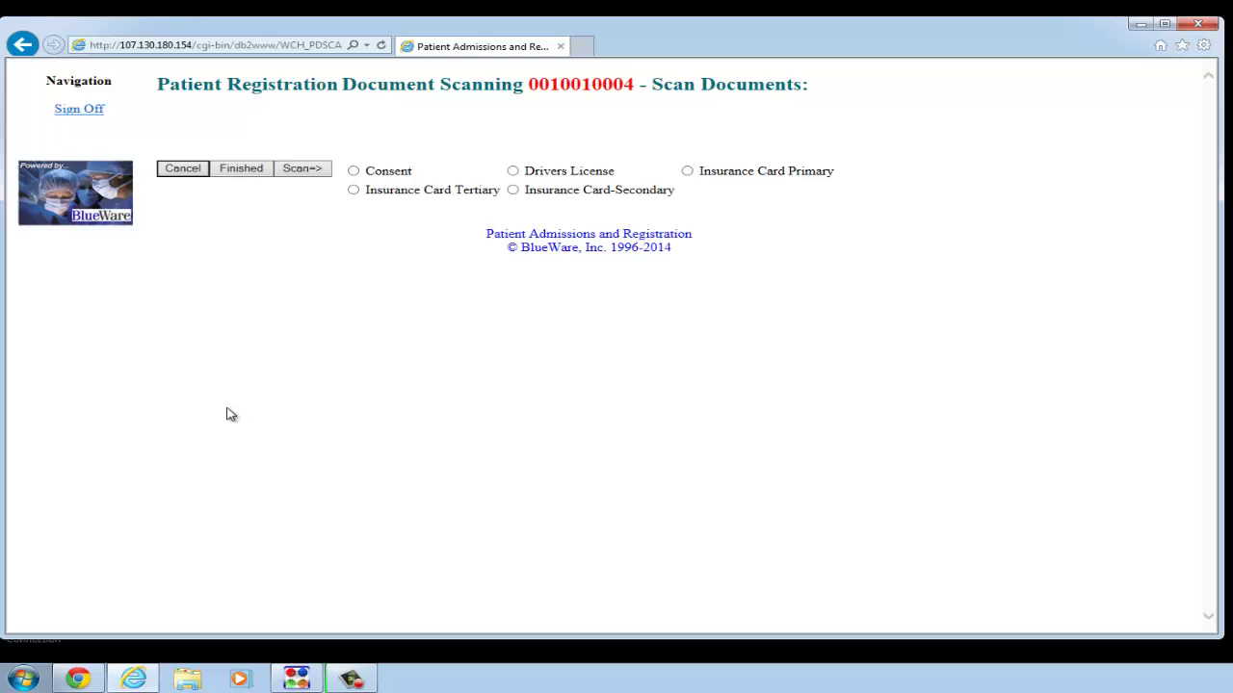
{"action": "left_click", "coordinate": [689, 176]}
- Scan the primary insurance card through the TWAIN driver
{"action": "left_click", "coordinate": [322, 169]}
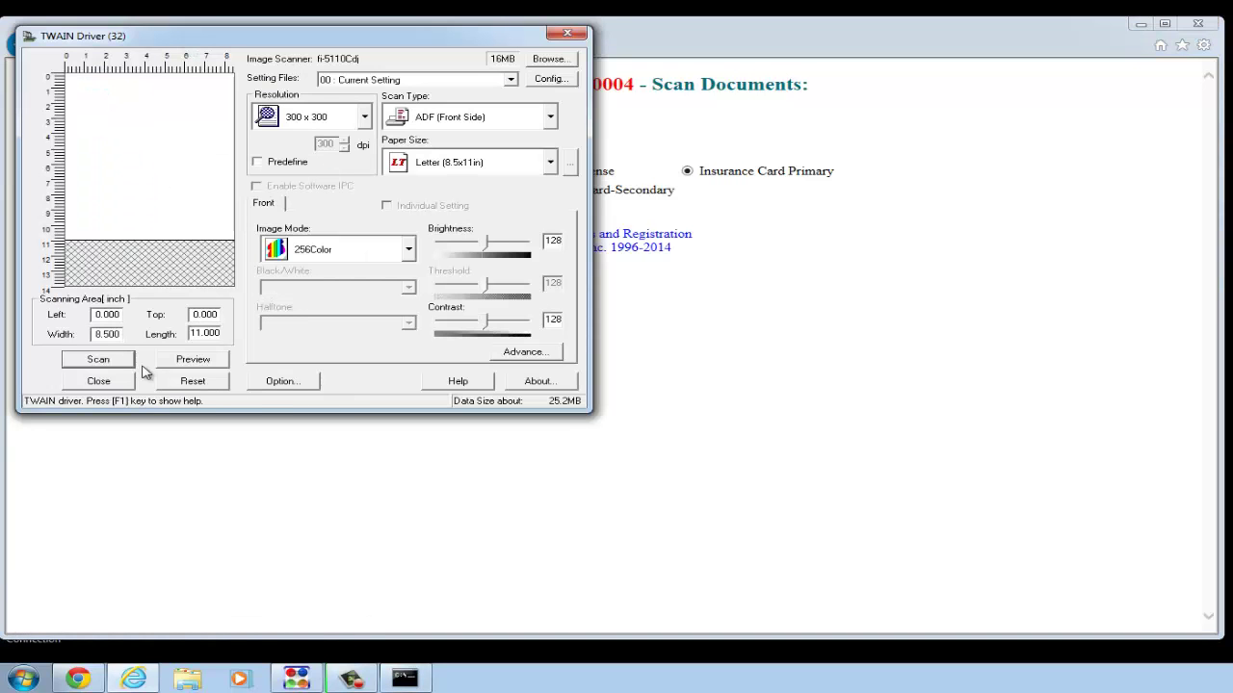
{"action": "left_click", "coordinate": [131, 362]}
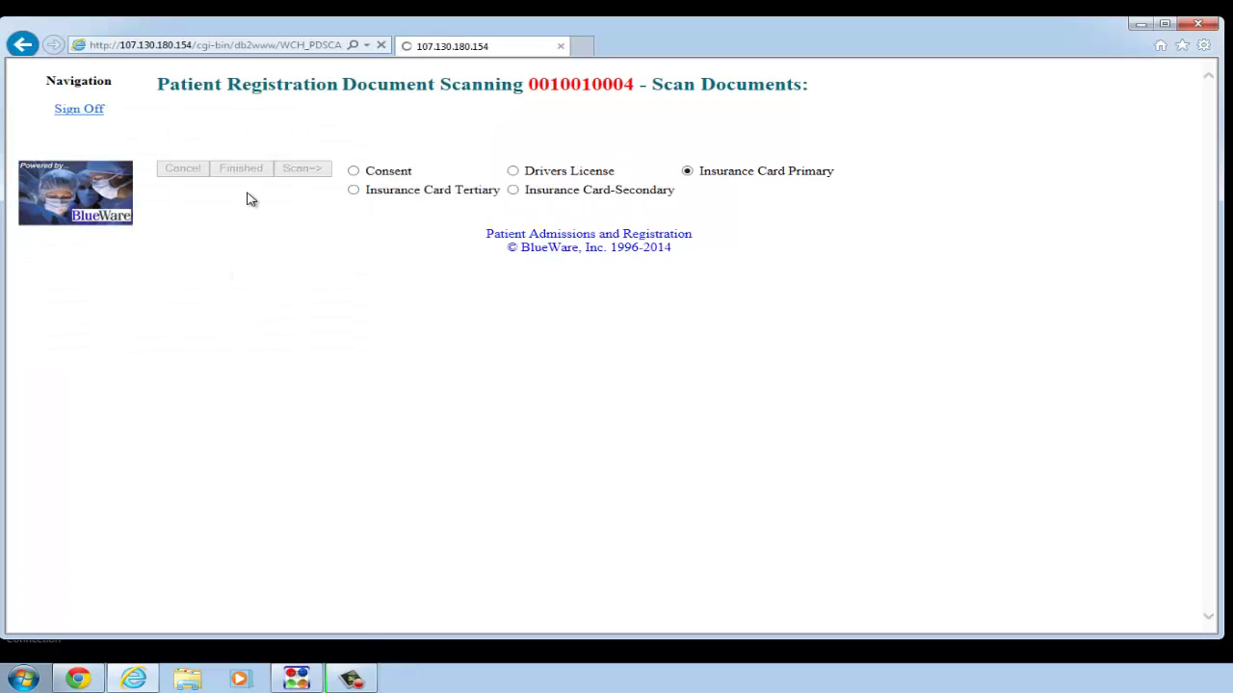
- Open Document Review and rotate the insurance card scan to landscape
{"action": "left_click", "coordinate": [243, 170]}
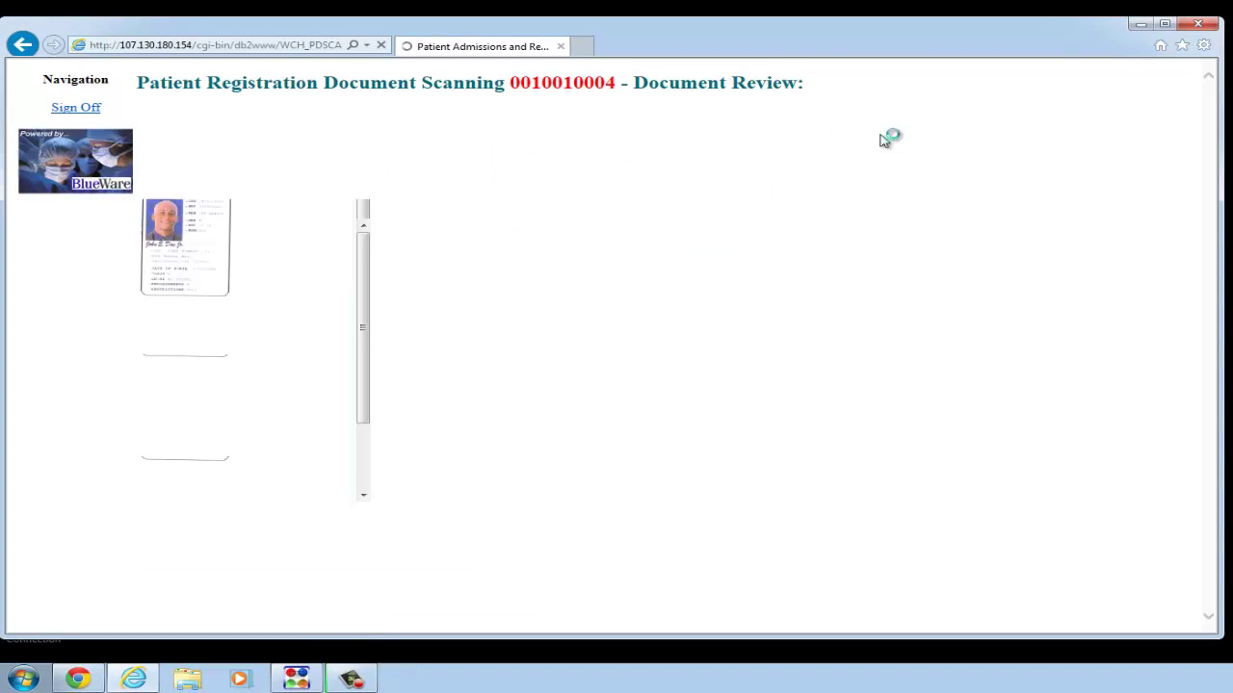
{"action": "left_click_drag", "start_coordinate": [1216, 149], "coordinate": [1220, 347]}
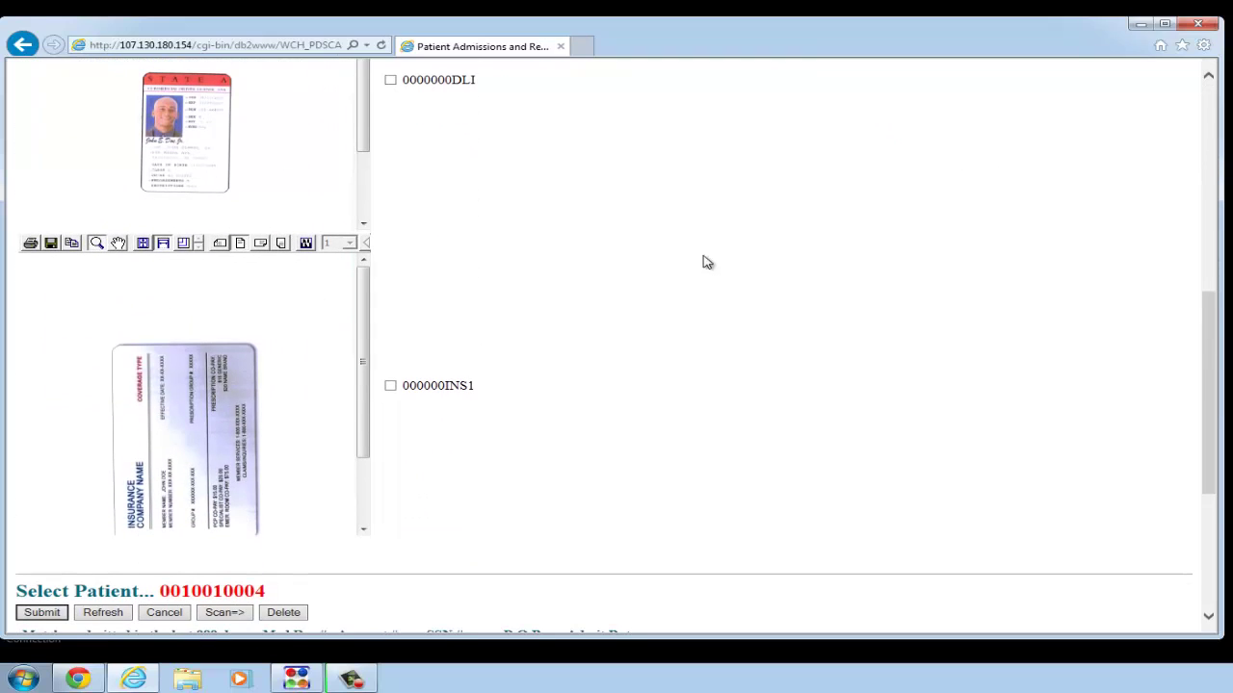
{"action": "left_click", "coordinate": [260, 243]}
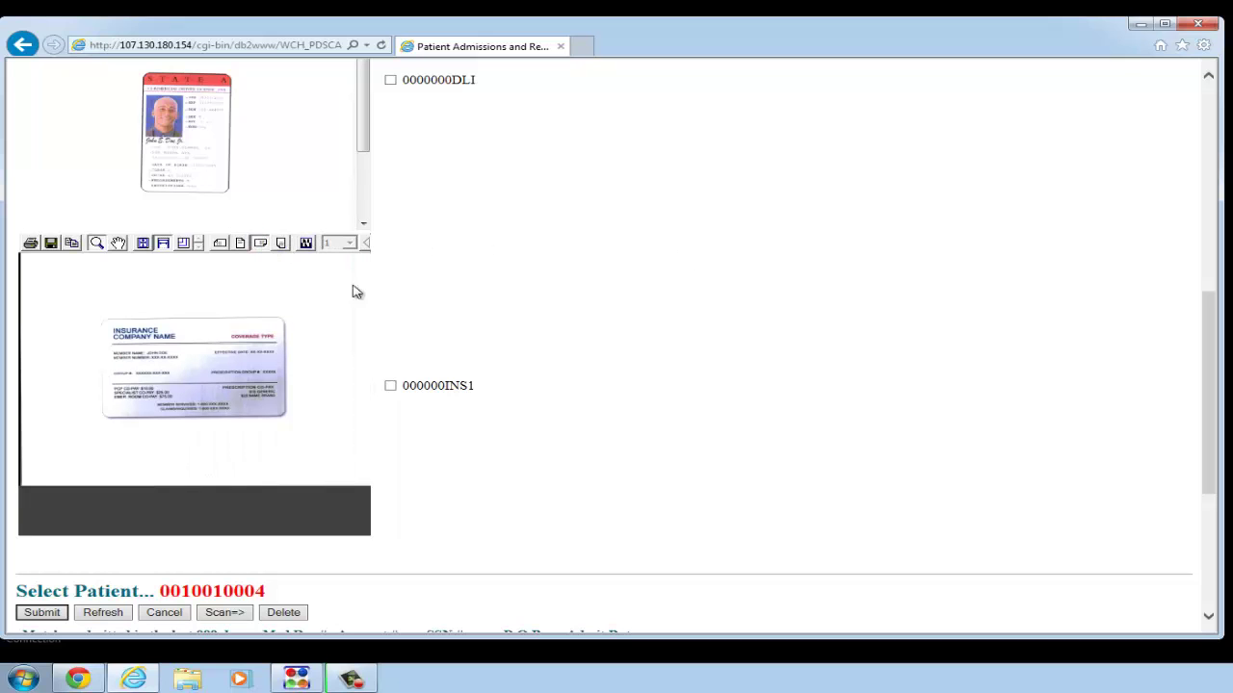
{"action": "left_click_drag", "start_coordinate": [1207, 378], "coordinate": [1211, 452]}
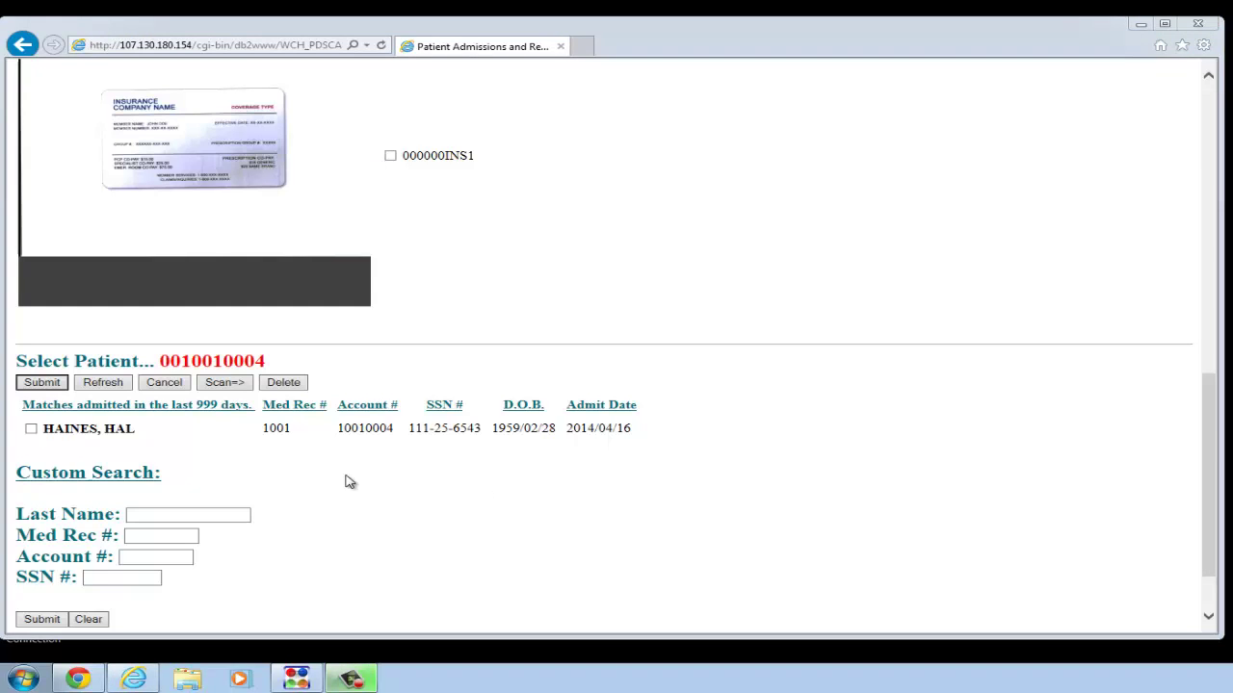
- Tick the matching admitted patient and submit the scans for upload
{"action": "left_click", "coordinate": [32, 430]}
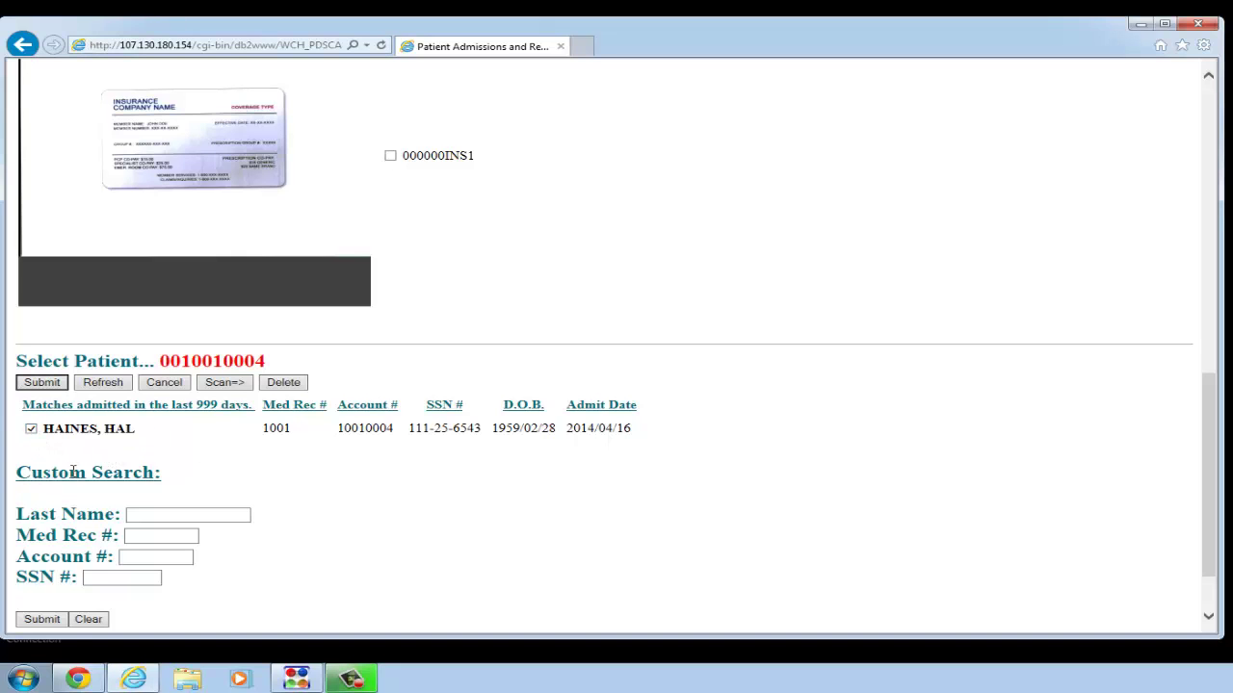
{"action": "left_click", "coordinate": [38, 384]}
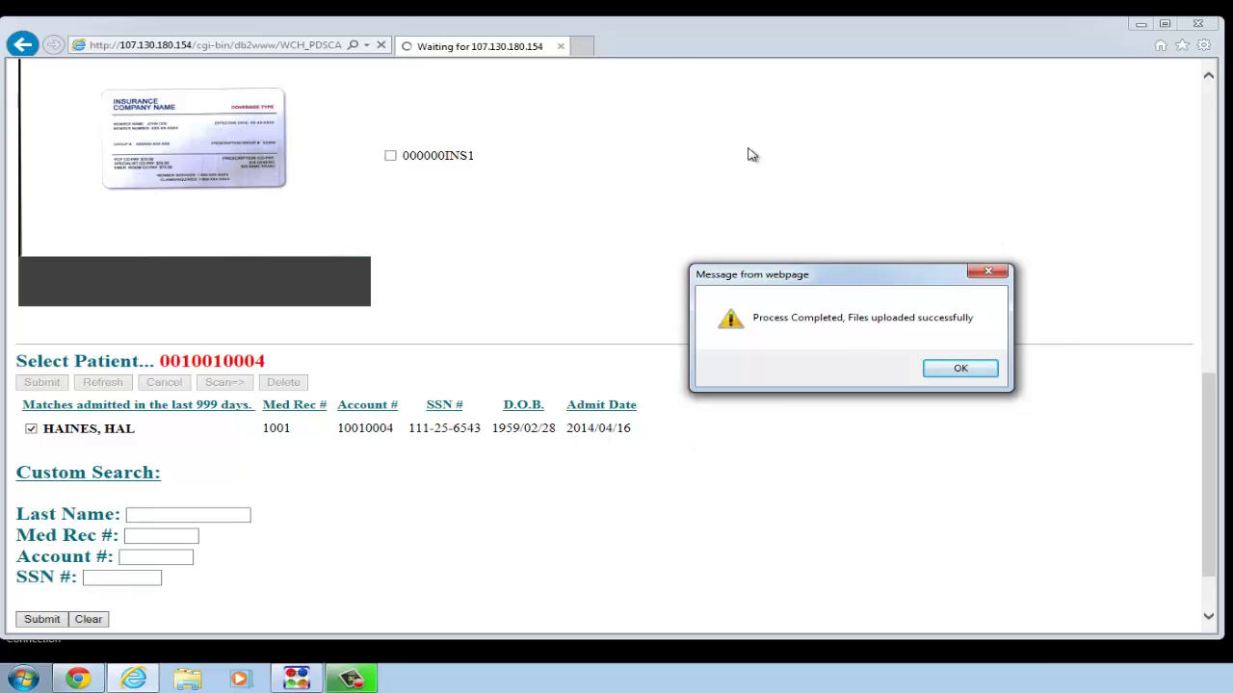
- Acknowledge the upload success message, sign off, and confirm closing the browser tab
{"action": "left_click", "coordinate": [948, 371]}
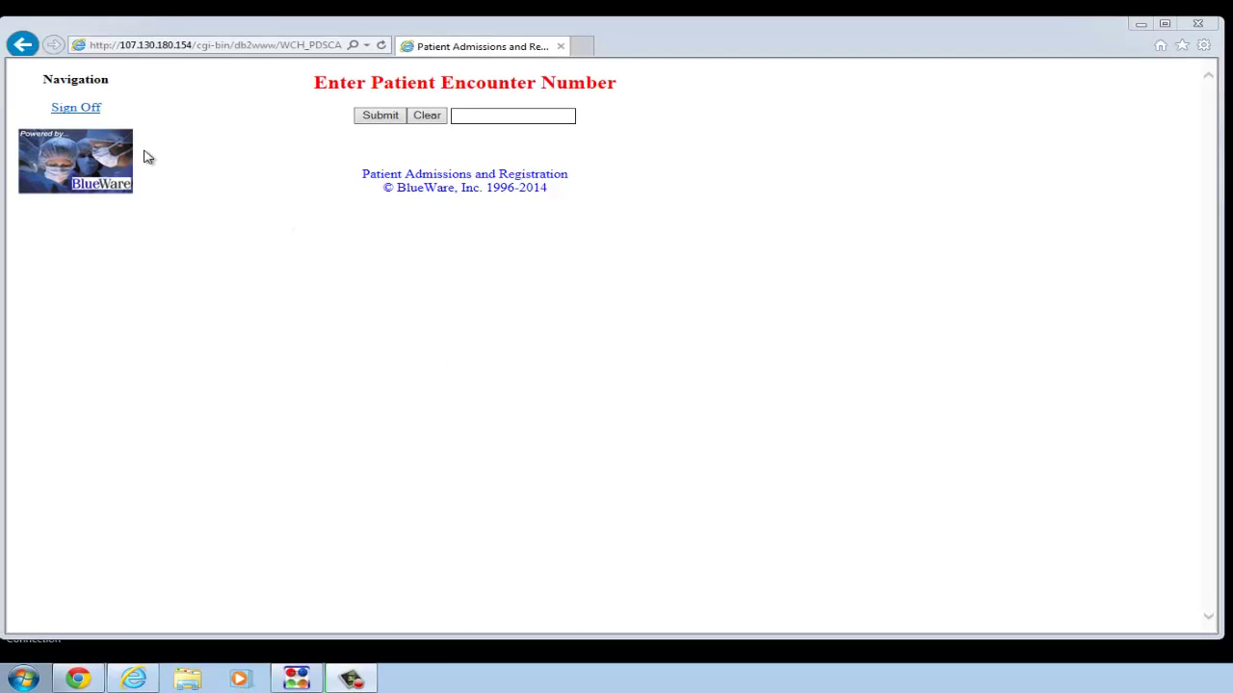
{"action": "left_click", "coordinate": [97, 114]}
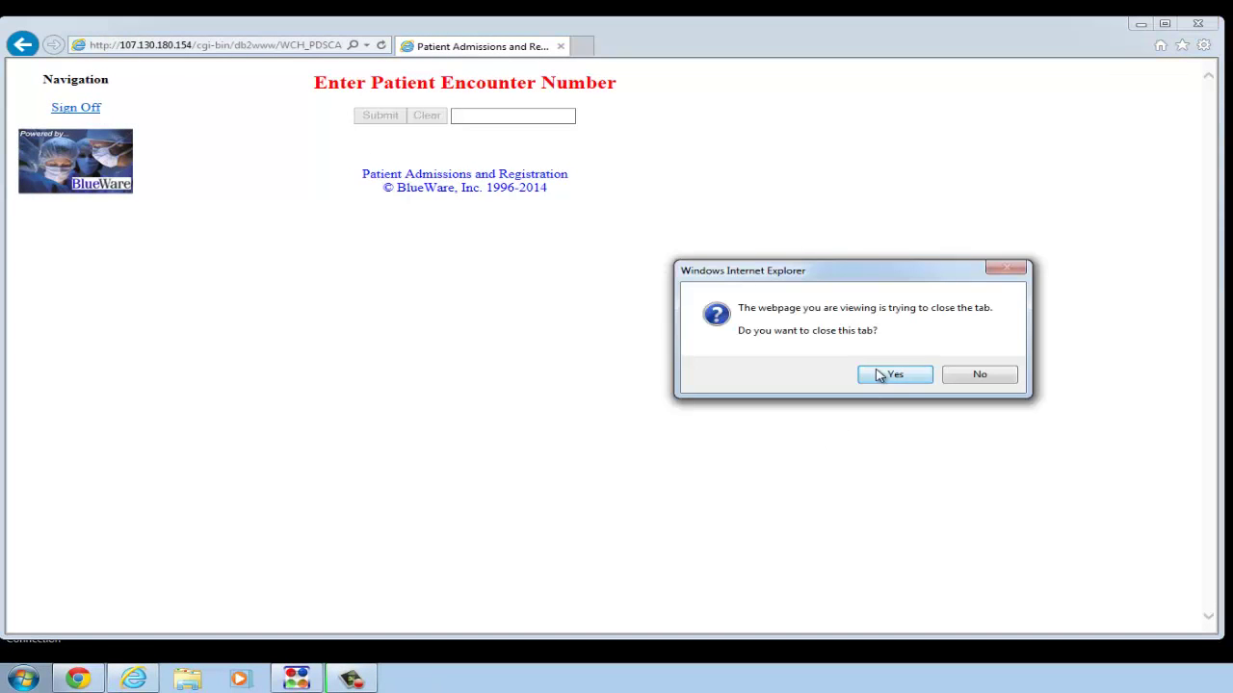
{"action": "left_click", "coordinate": [888, 376]}
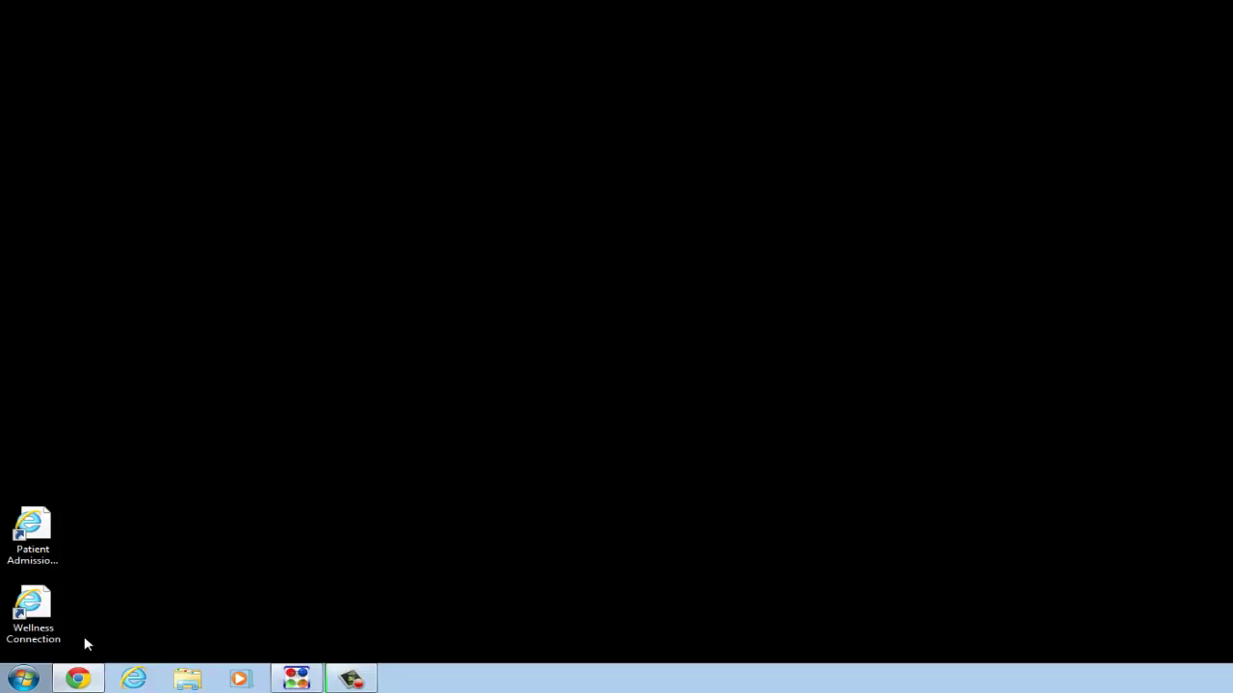
- Launch Wellness Connection from its desktop shortcut and accept the saved server credentials
{"action": "left_click", "coordinate": [43, 632]}
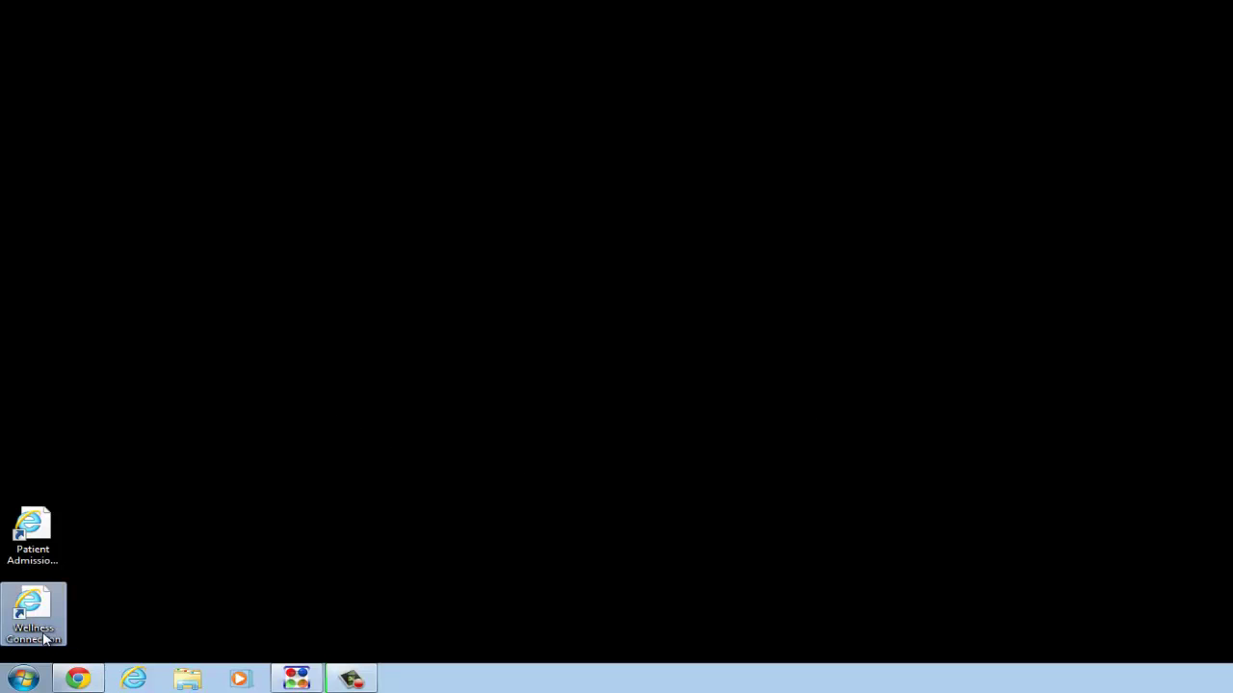
{"action": "double_click", "coordinate": [45, 640]}
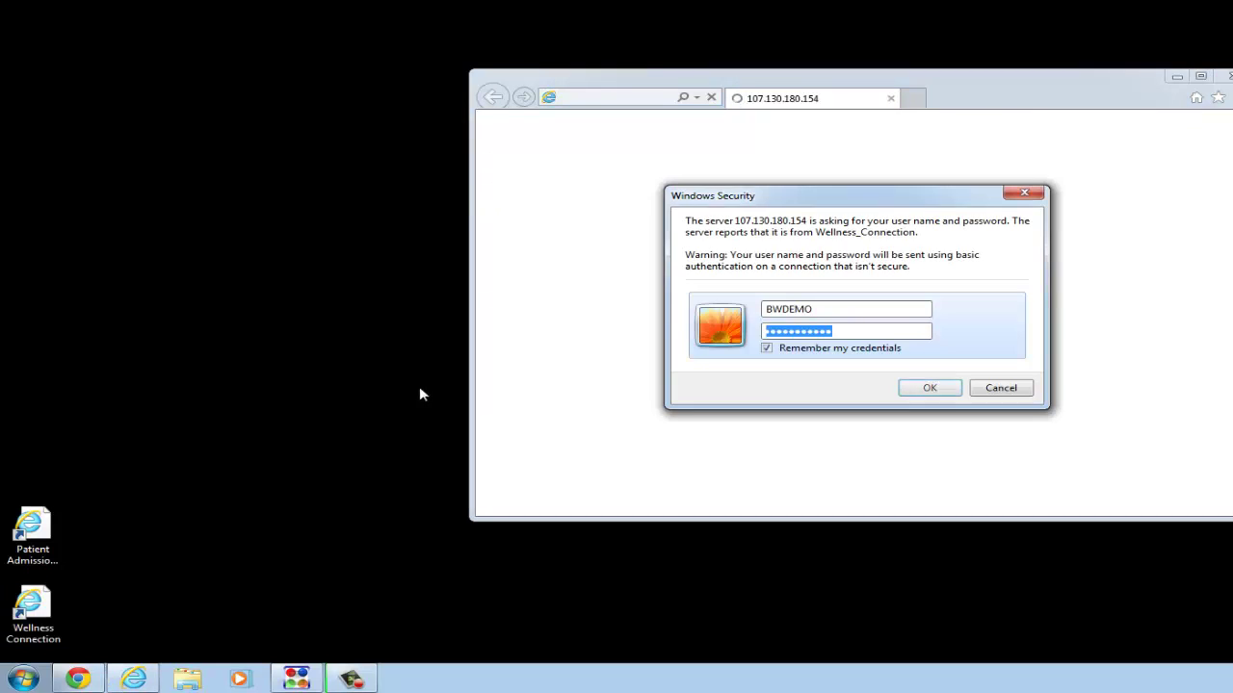
{"action": "left_click", "coordinate": [930, 388]}
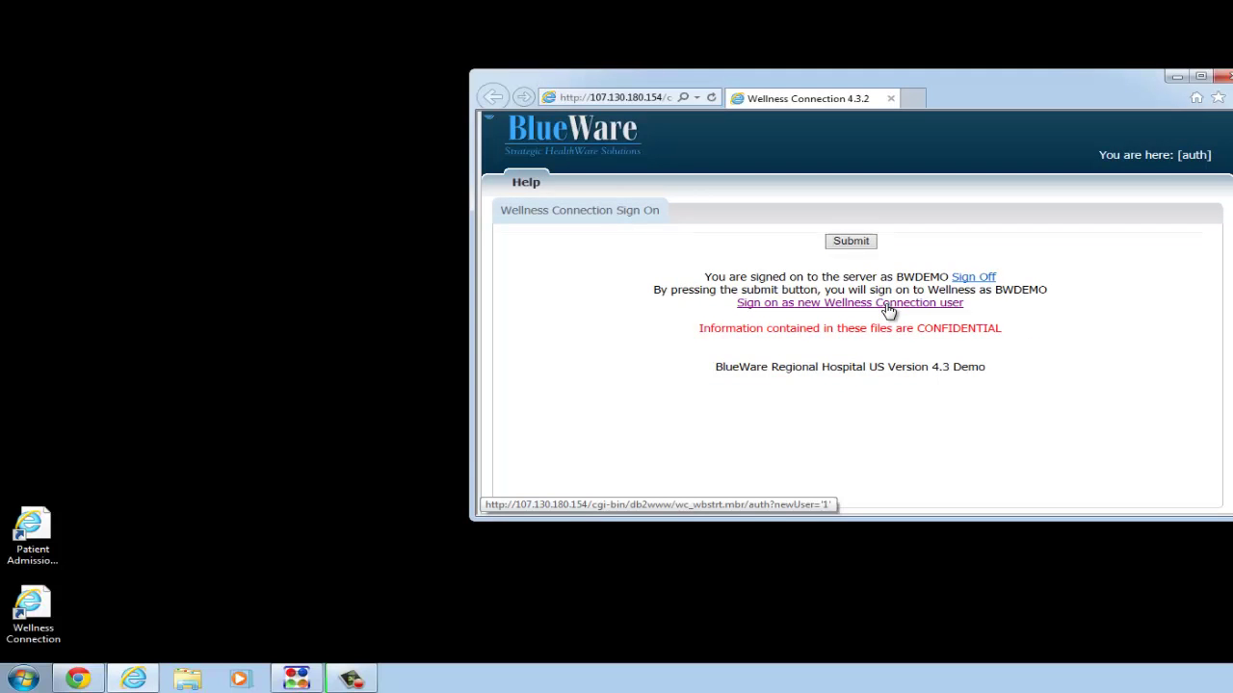
- Sign on as a new user with the Wellness Connection username and password
{"action": "left_click", "coordinate": [888, 305]}
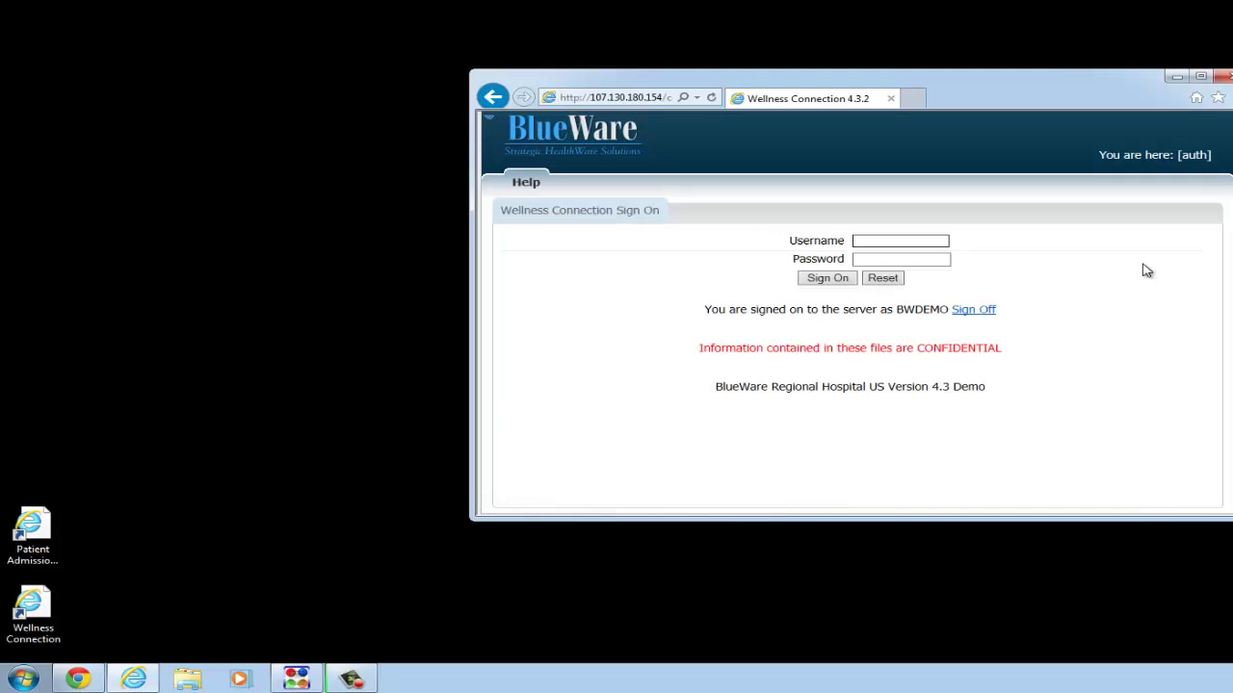
{"action": "key", "text": "Tab"}
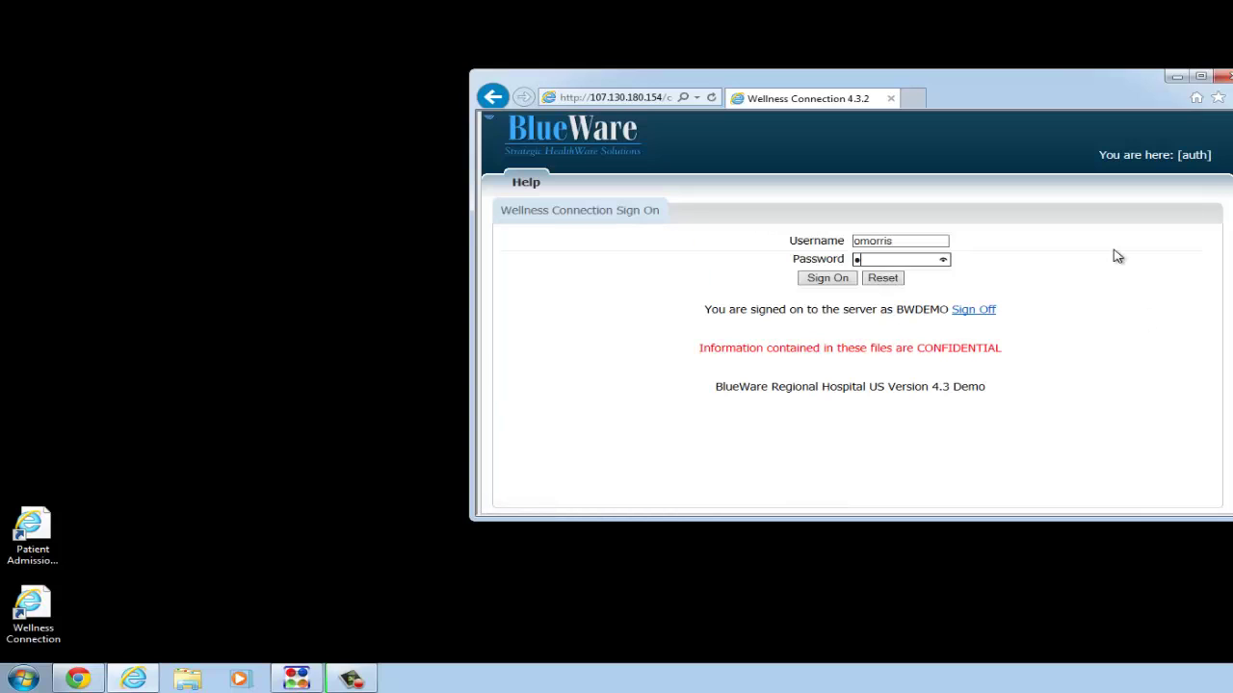
{"action": "type", "text": "•••••••"}
{"action": "left_click", "coordinate": [829, 278]}
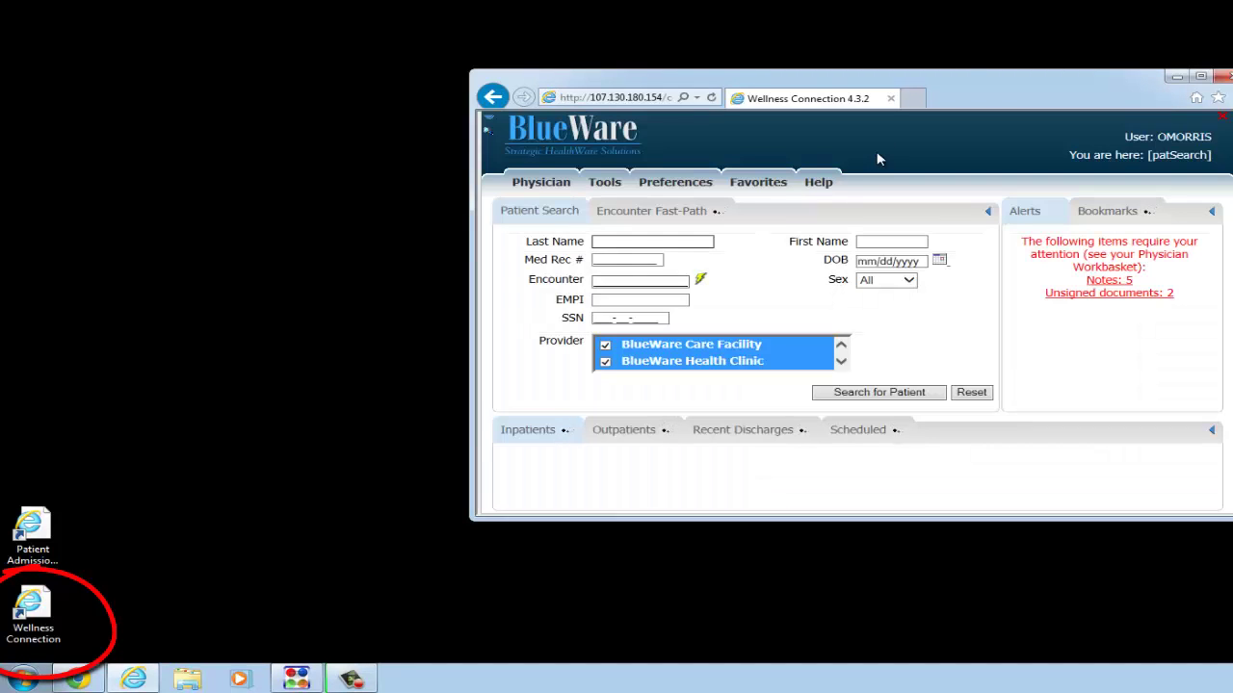
- Reposition and enlarge the Wellness Connection window
{"action": "mouse_move", "coordinate": [955, 85]}
{"action": "left_mouse_down"}
{"action": "mouse_move", "coordinate": [690, 84]}
{"action": "mouse_move", "coordinate": [520, 63]}
{"action": "mouse_move", "coordinate": [493, 26]}
{"action": "left_mouse_up"}
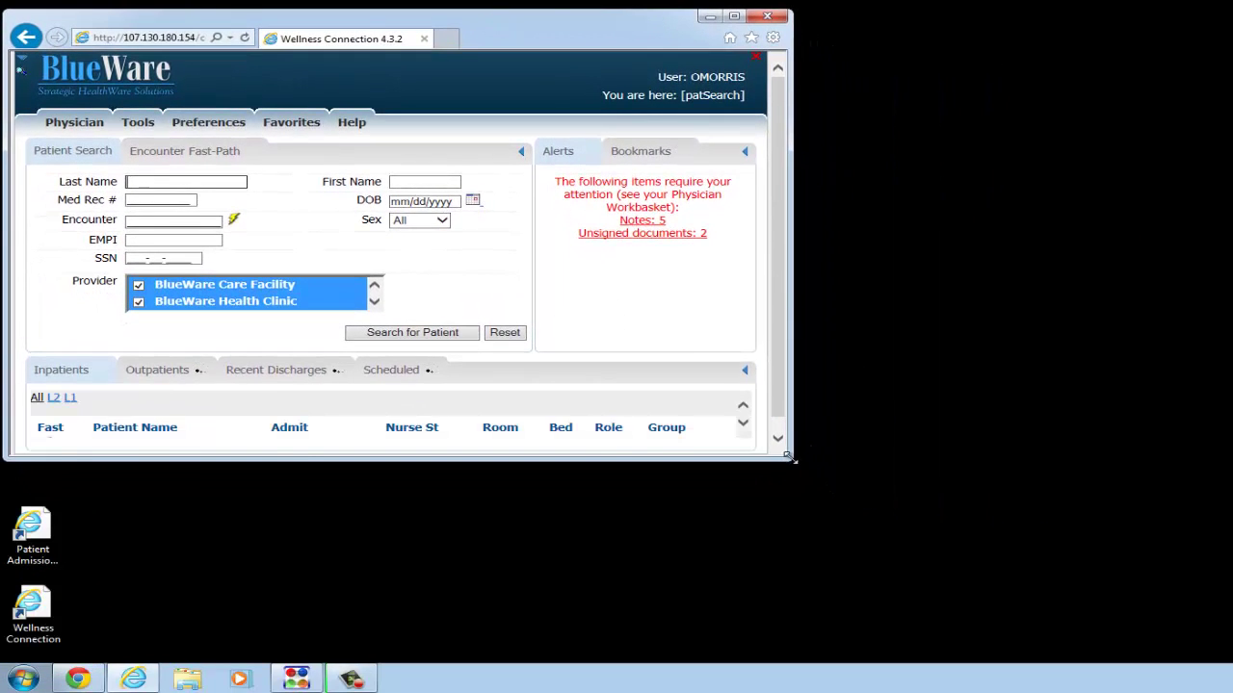
{"action": "left_click_drag", "start_coordinate": [790, 458], "coordinate": [1132, 563]}
{"action": "left_click_drag", "start_coordinate": [1209, 637], "coordinate": [1205, 642]}
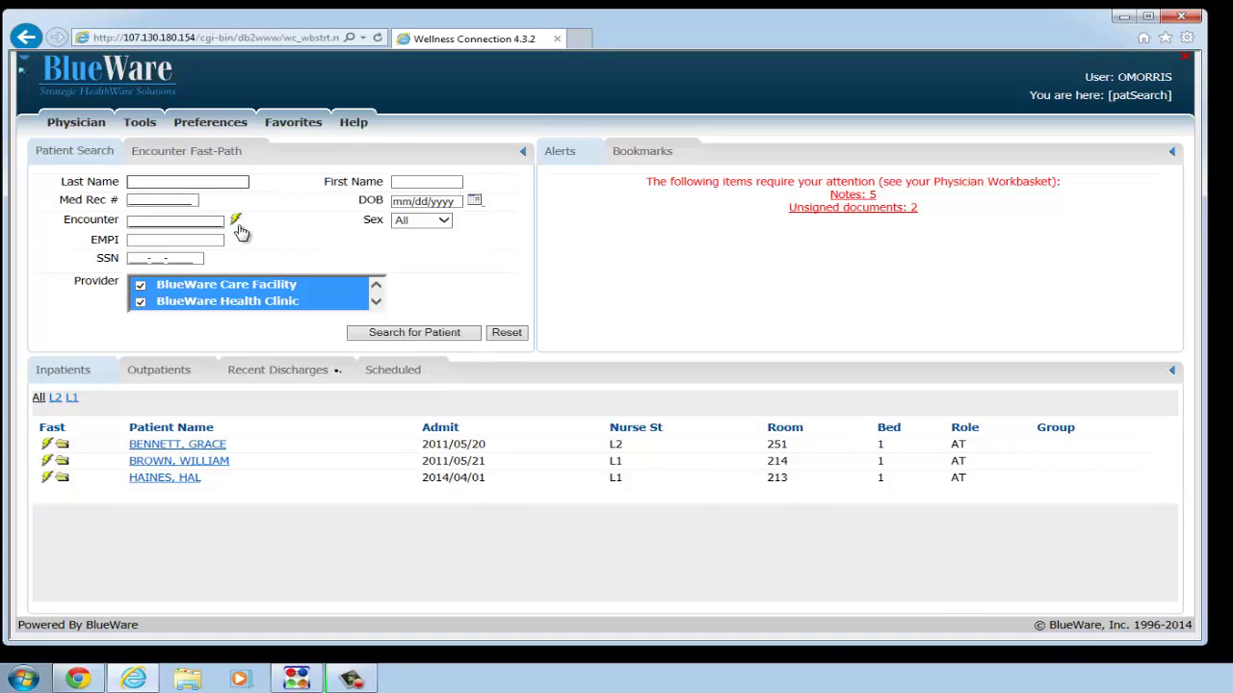
- Open the patient's chart by entering the encounter number and using the lightning fast-path
{"action": "left_click", "coordinate": [177, 224]}
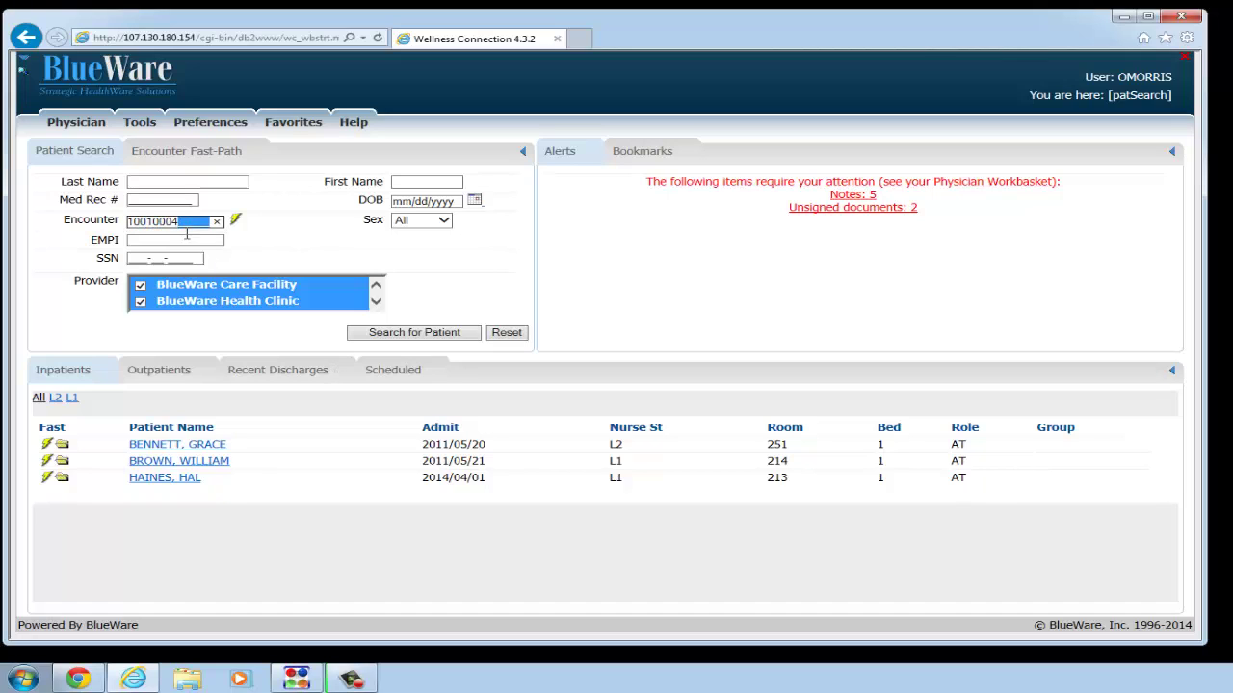
{"action": "left_click", "coordinate": [237, 222]}
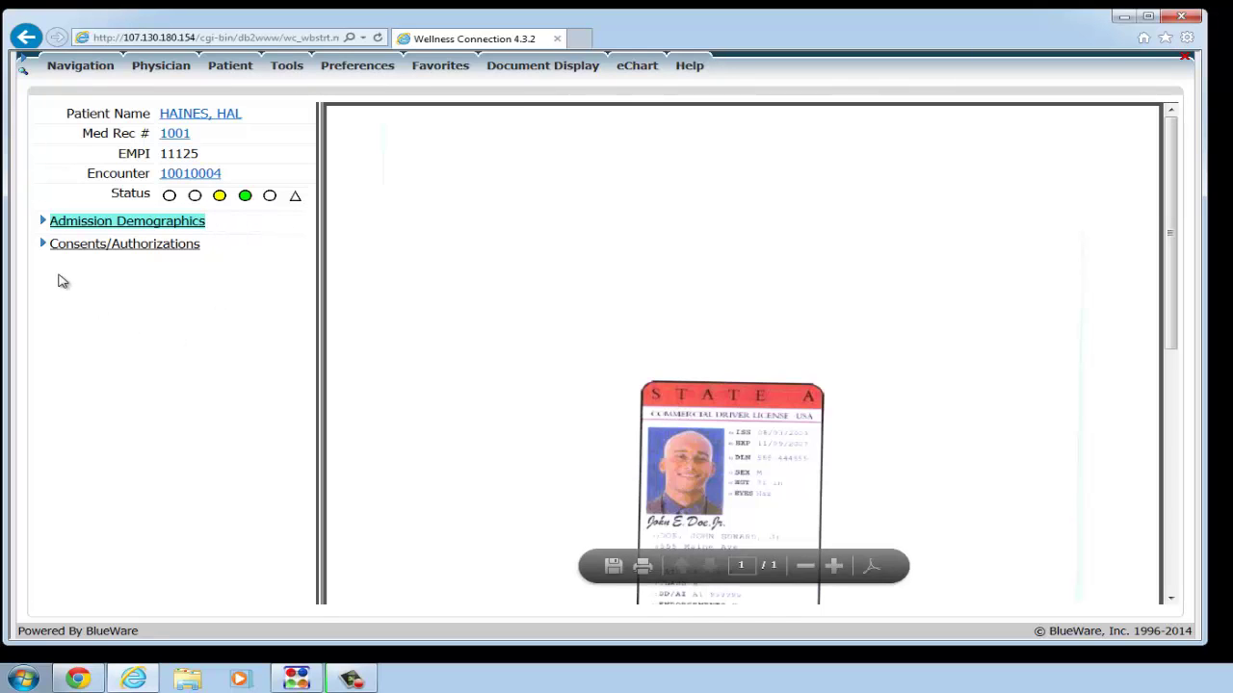
- View the Driver's License and Insurance Card scans, then the Consent scan under Consents/Authorizations
{"action": "left_click", "coordinate": [43, 223]}
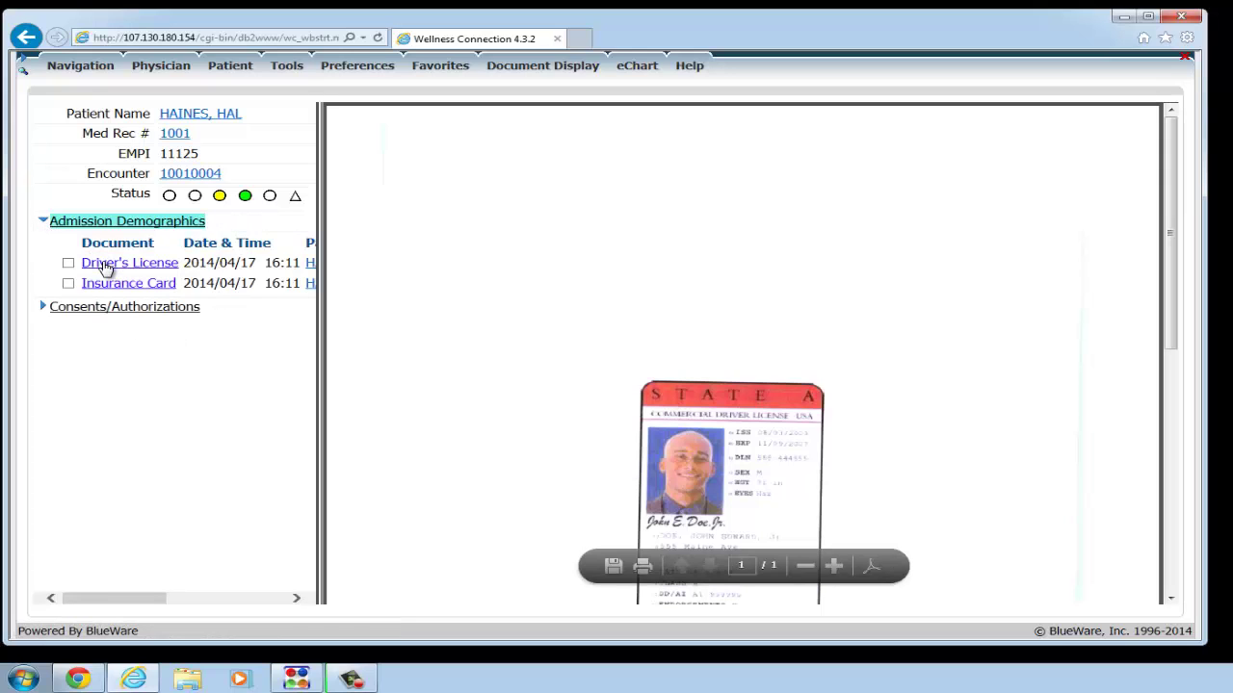
{"action": "left_click", "coordinate": [106, 265]}
{"action": "left_click", "coordinate": [115, 287]}
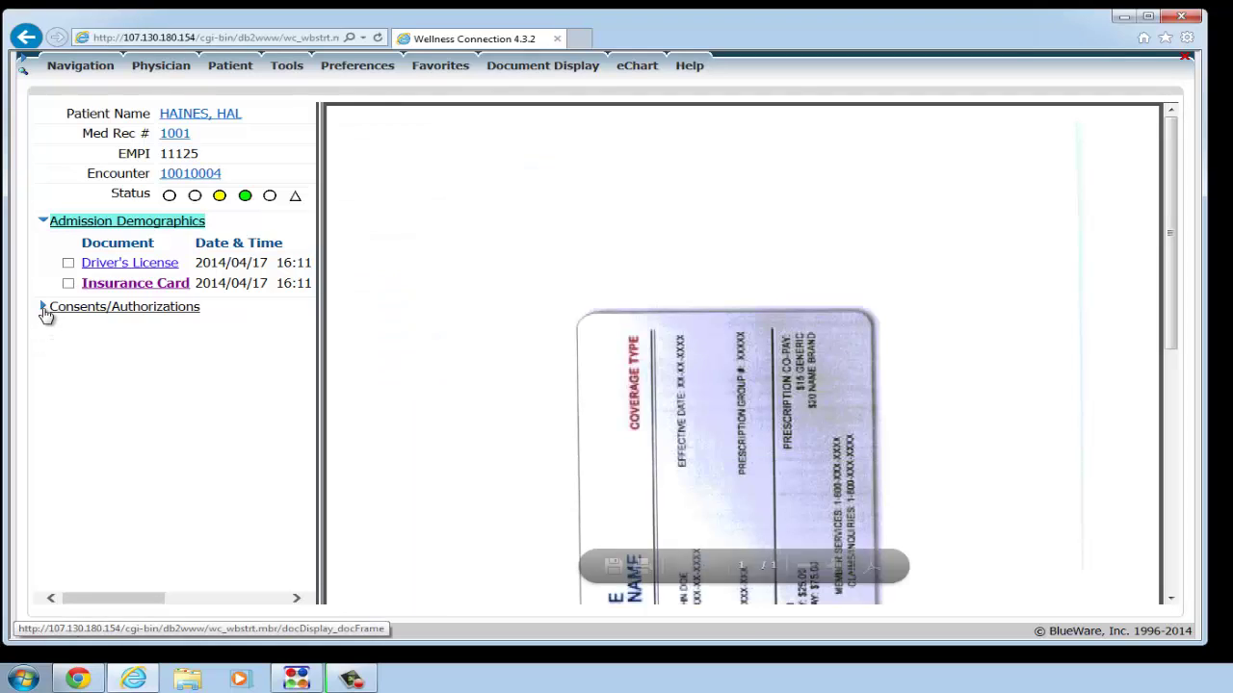
{"action": "left_click", "coordinate": [48, 310]}
{"action": "left_click", "coordinate": [100, 351]}
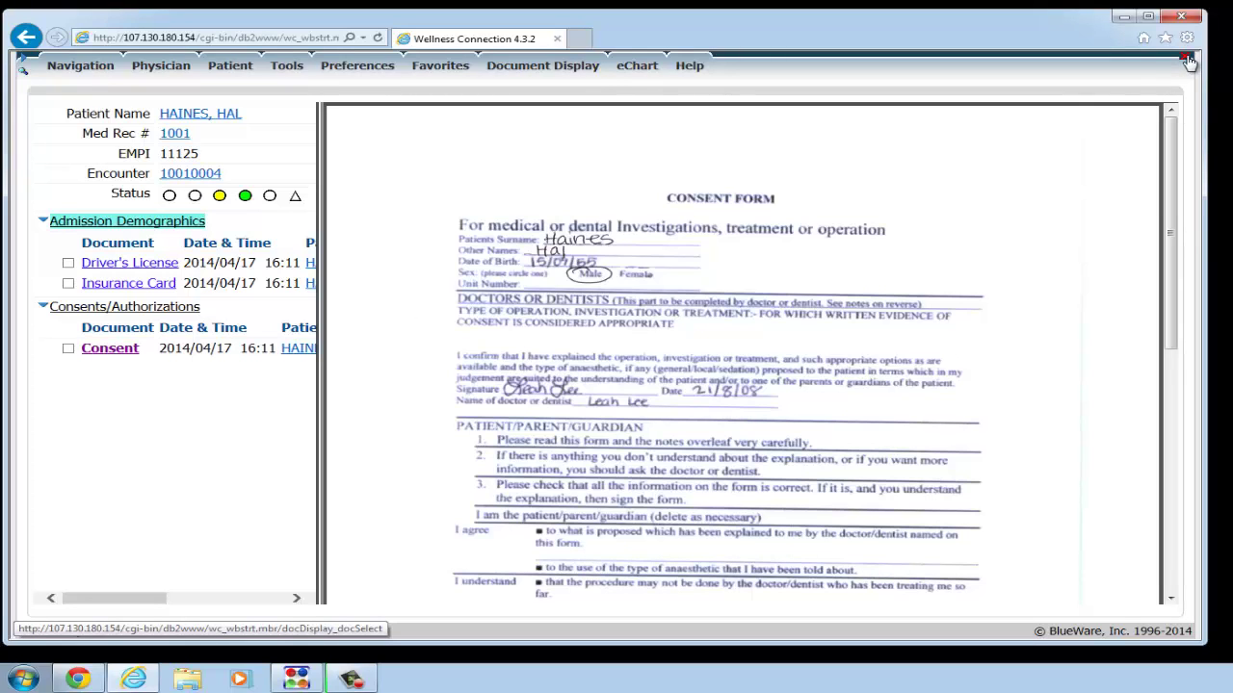
- Close the Wellness Connection window, choosing 'Leave this page' at the prompt
{"action": "left_click", "coordinate": [1189, 62]}
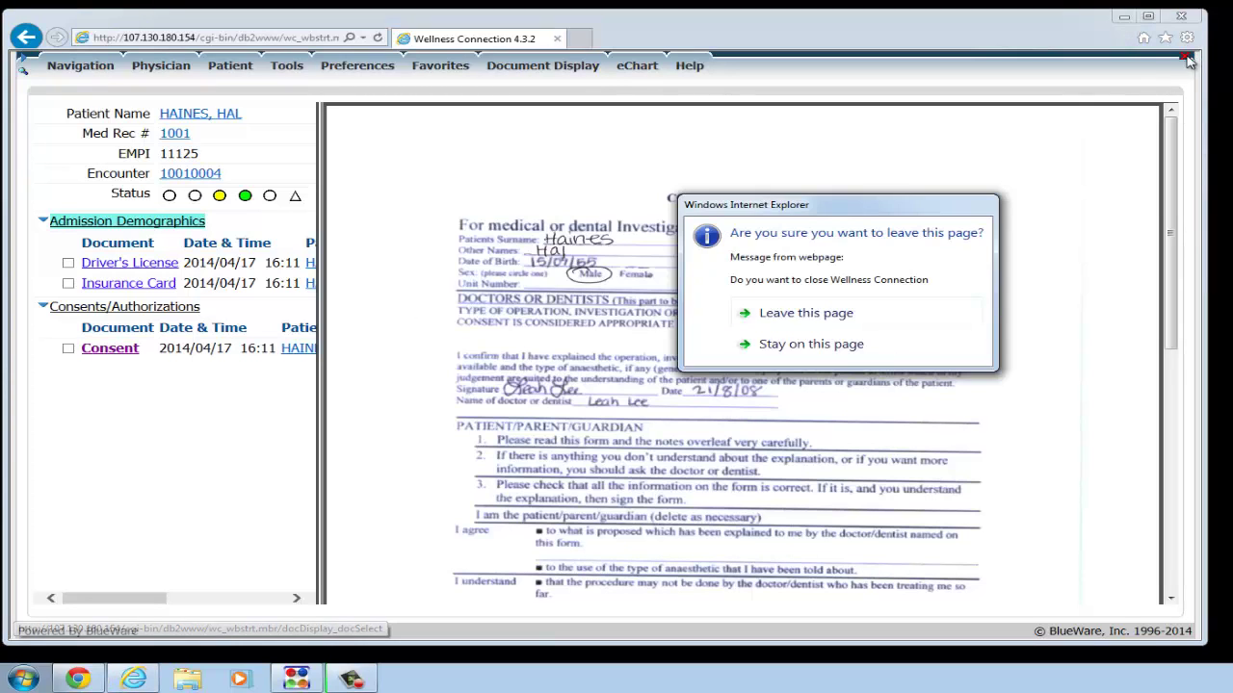
{"action": "left_click", "coordinate": [836, 314]}
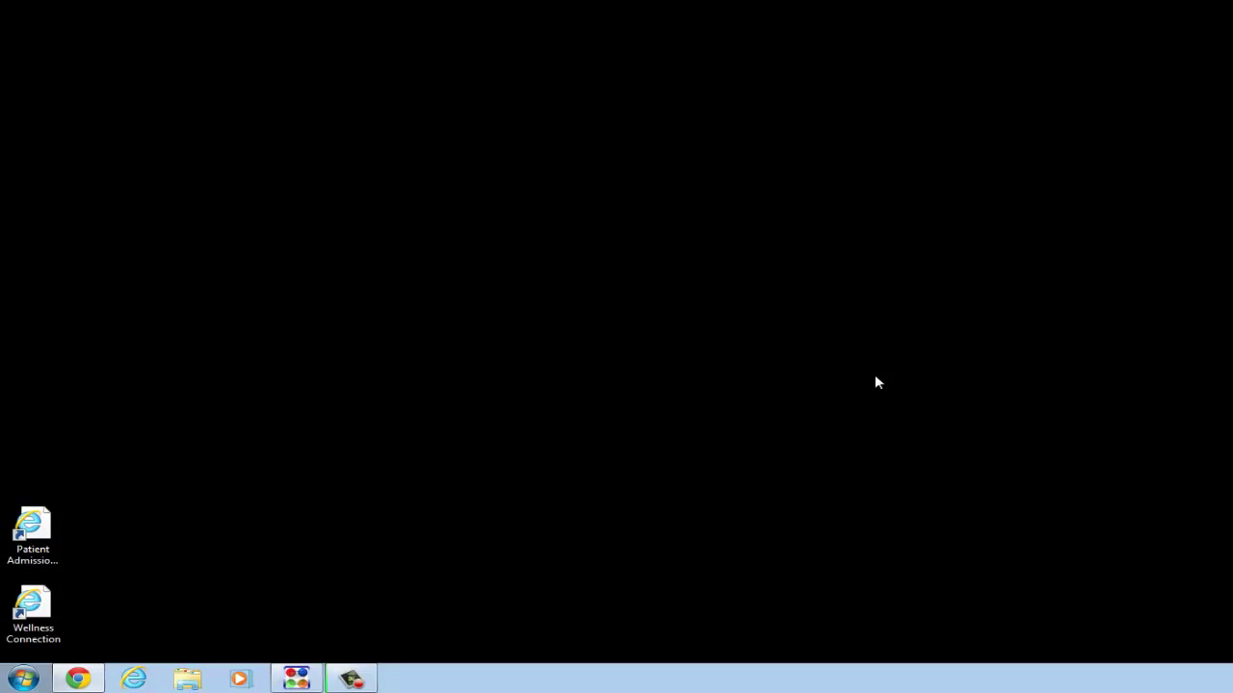